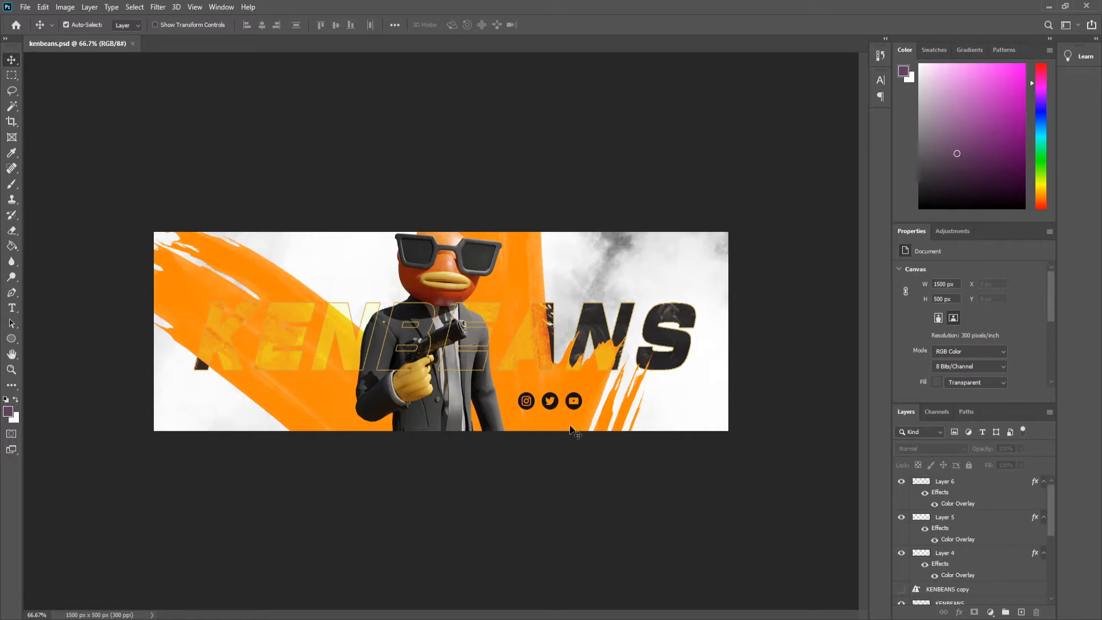
Hide every layer of the kenbeans banner except Layer 1, the cloudy background
{"action": "left_click", "coordinate": [901, 485]}
{"action": "left_click", "coordinate": [902, 485]}
{"action": "left_click_drag", "start_coordinate": [901, 490], "coordinate": [836, 582]}
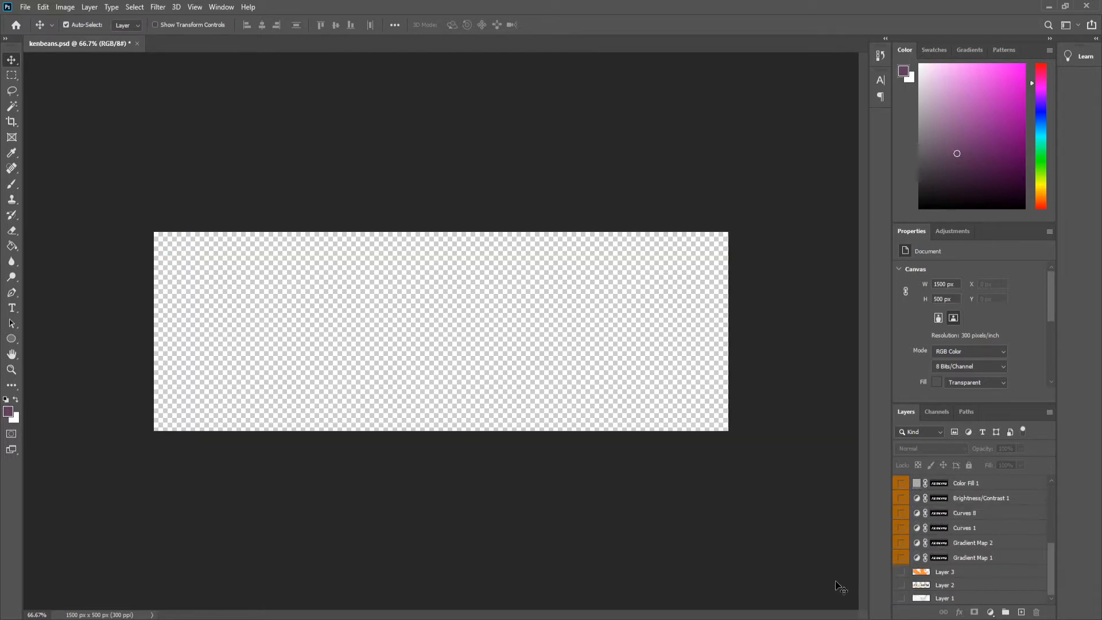
{"action": "left_click", "coordinate": [901, 599]}
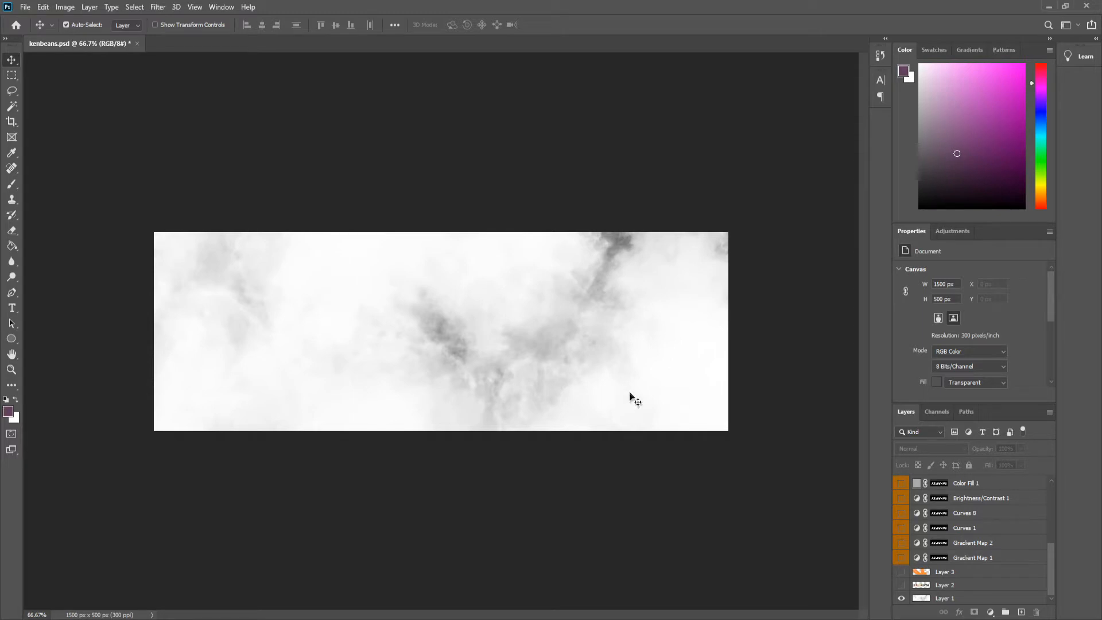
Show the fish character layer over the cloudy background and select it
{"action": "scroll", "coordinate": [904, 574], "scroll_direction": "up", "scroll_amount": 3}
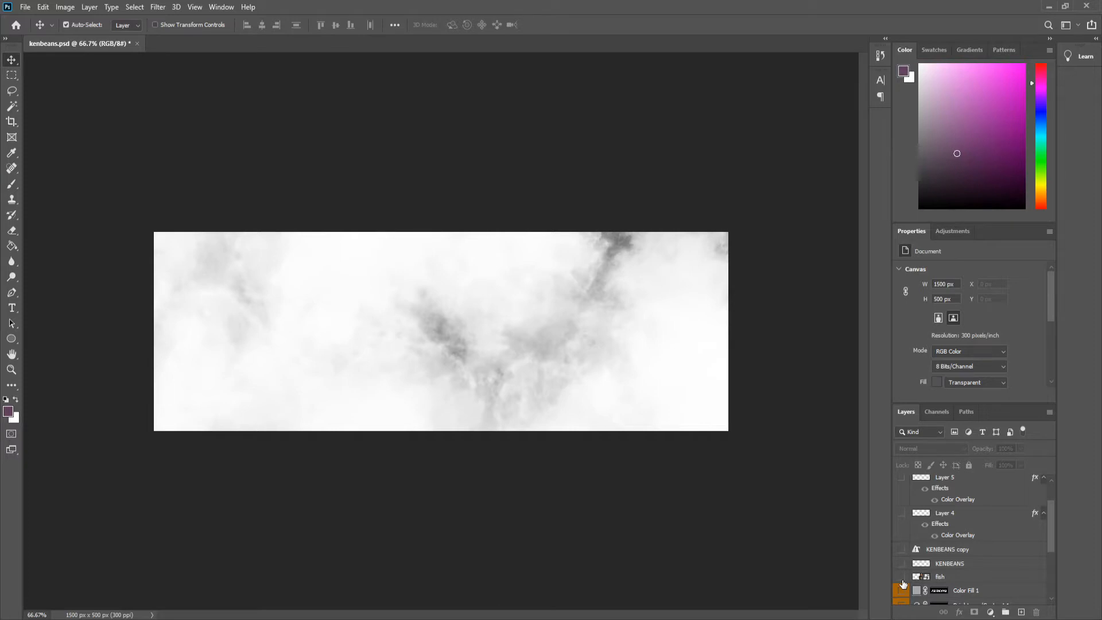
{"action": "left_click", "coordinate": [901, 577]}
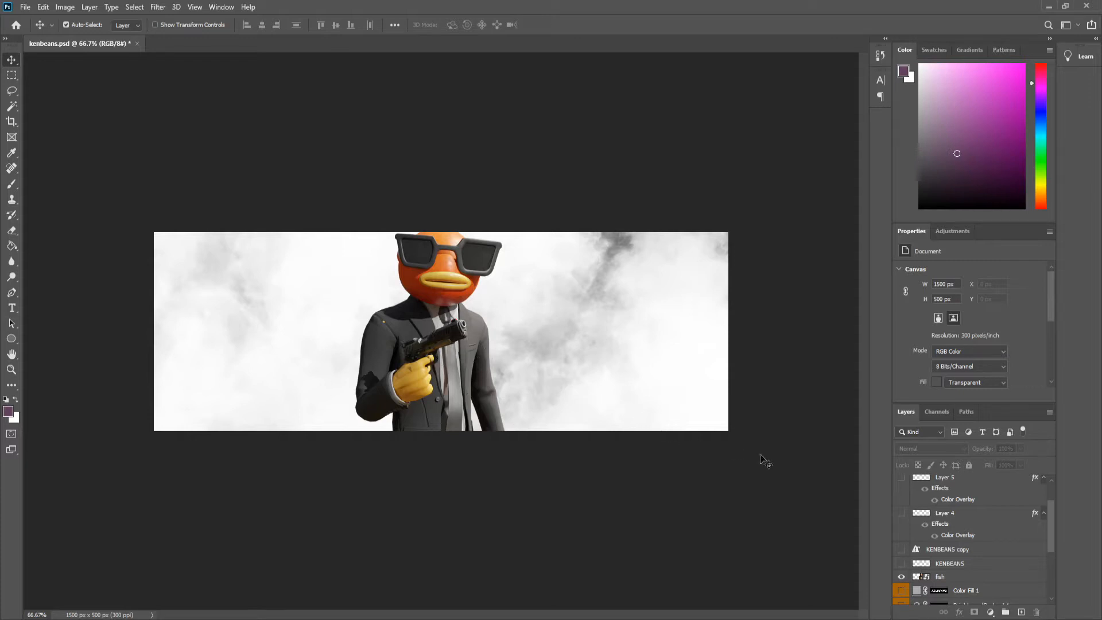
{"action": "left_click", "coordinate": [919, 577]}
Show Layer 2 with the image-filled lettering and the KENBEANS outline layer above the character
{"action": "scroll", "coordinate": [908, 568], "scroll_direction": "down", "scroll_amount": 3}
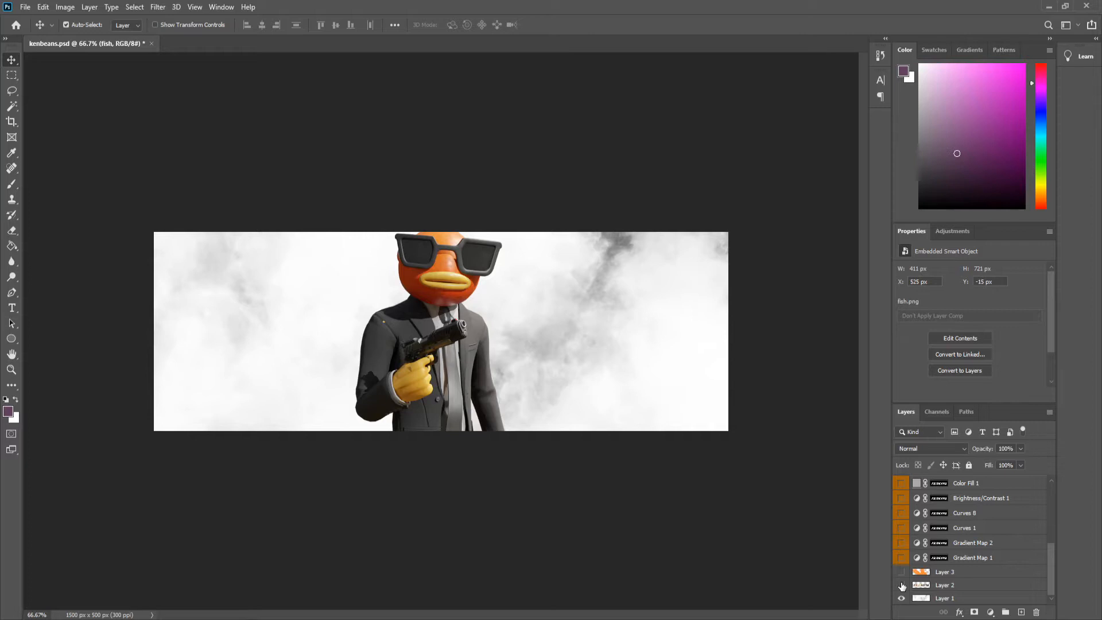
{"action": "left_click", "coordinate": [901, 585]}
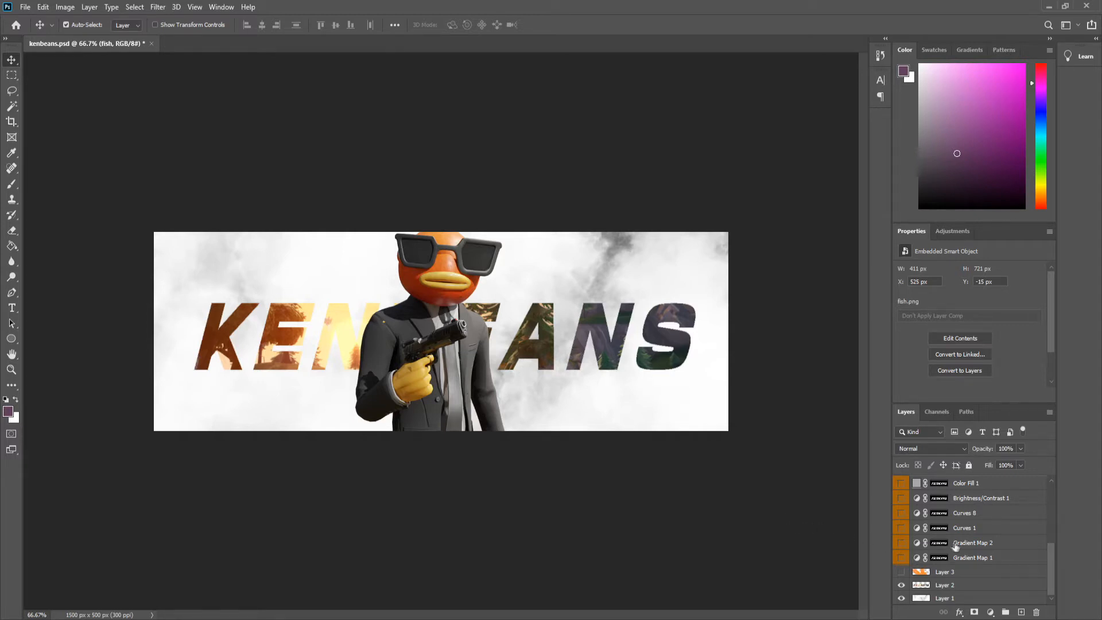
{"action": "scroll", "coordinate": [956, 547], "scroll_direction": "up", "scroll_amount": 5}
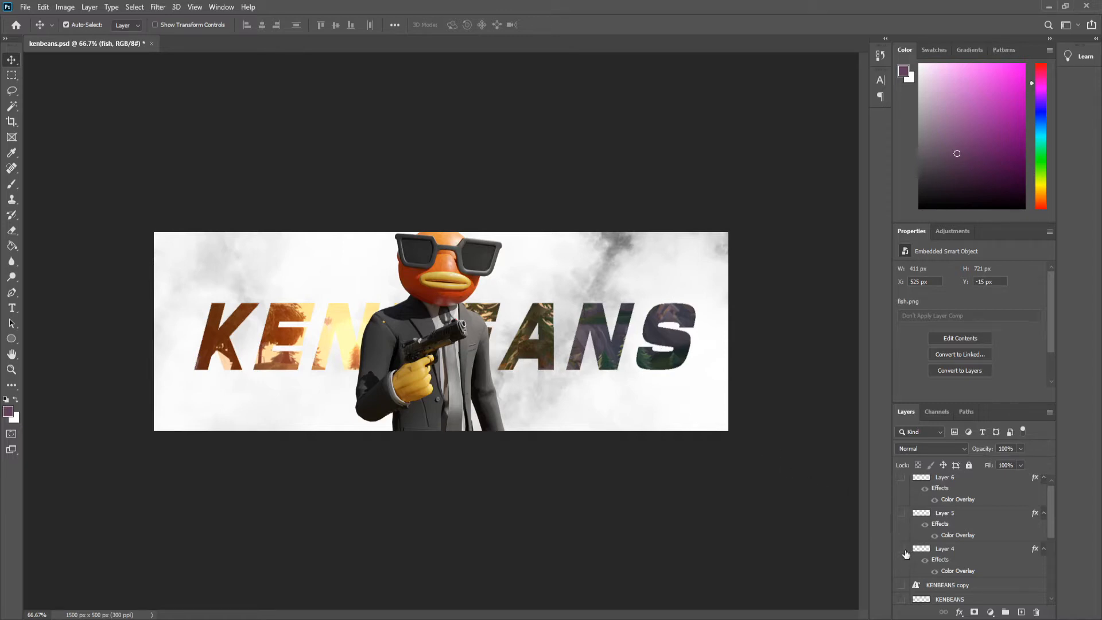
{"action": "scroll", "coordinate": [906, 553], "scroll_direction": "down", "scroll_amount": 2}
{"action": "left_click", "coordinate": [902, 565]}
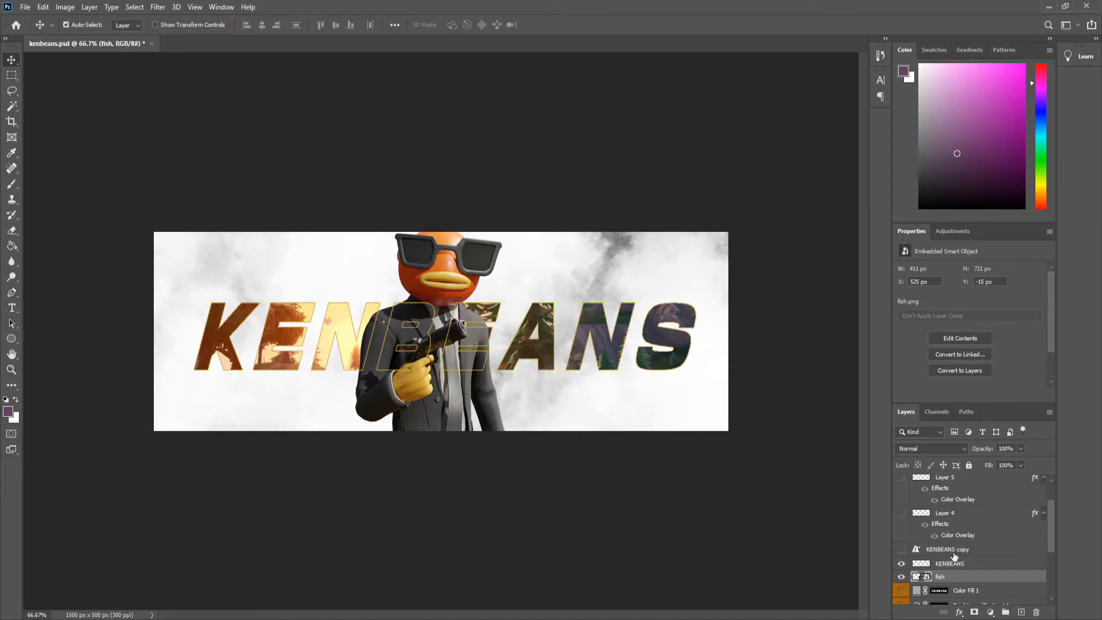
Show the lettering's adjustment layers from Color Fill 1 down to Gradient Map 1
{"action": "scroll", "coordinate": [954, 556], "scroll_direction": "down", "scroll_amount": 3}
{"action": "scroll", "coordinate": [954, 555], "scroll_direction": "down", "scroll_amount": 2}
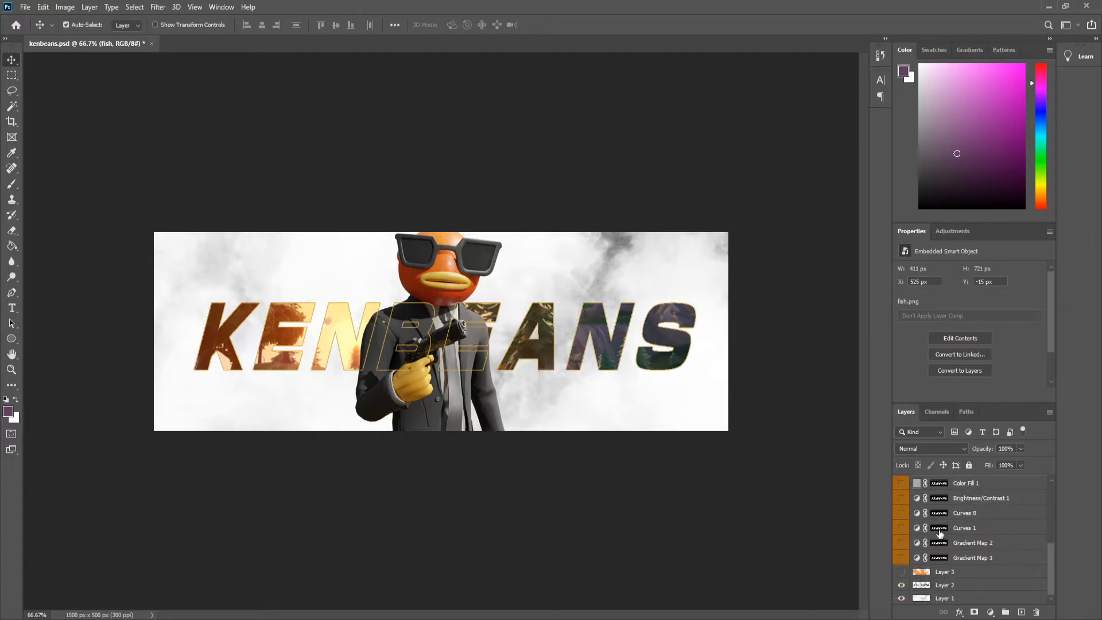
{"action": "scroll", "coordinate": [938, 532], "scroll_direction": "up", "scroll_amount": 2}
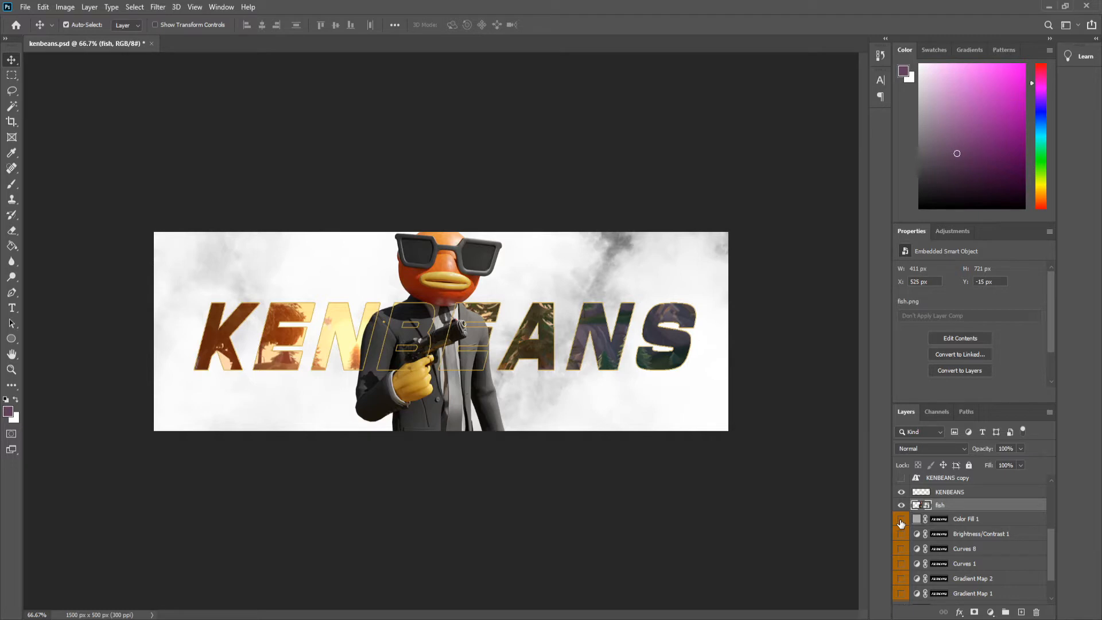
{"action": "left_click_drag", "start_coordinate": [901, 524], "coordinate": [910, 577]}
{"action": "scroll", "coordinate": [911, 577], "scroll_direction": "down", "scroll_amount": 2}
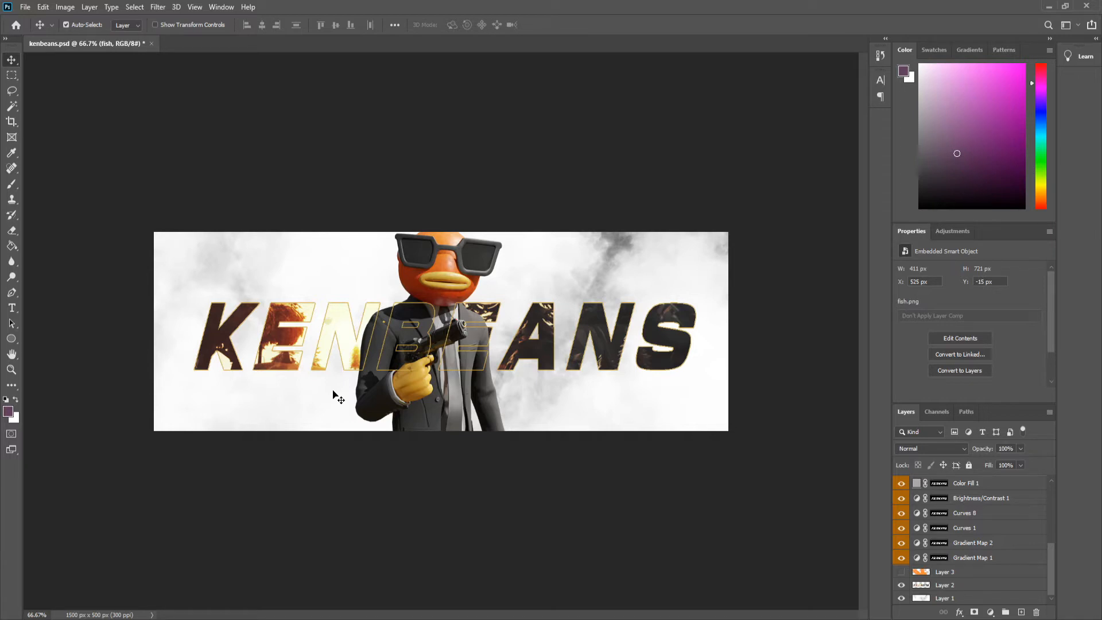
Show the orange brush strokes on Layer 3 and the social media icons on Layers 4, 5 and 6
{"action": "left_click", "coordinate": [902, 572]}
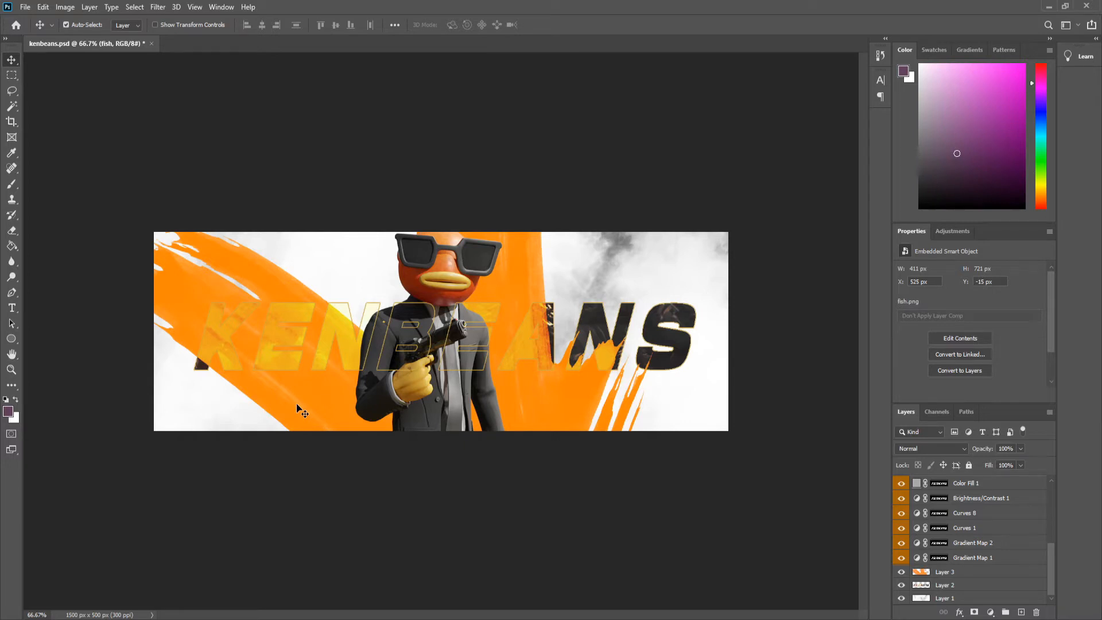
{"action": "scroll", "coordinate": [939, 562], "scroll_direction": "up", "scroll_amount": 5}
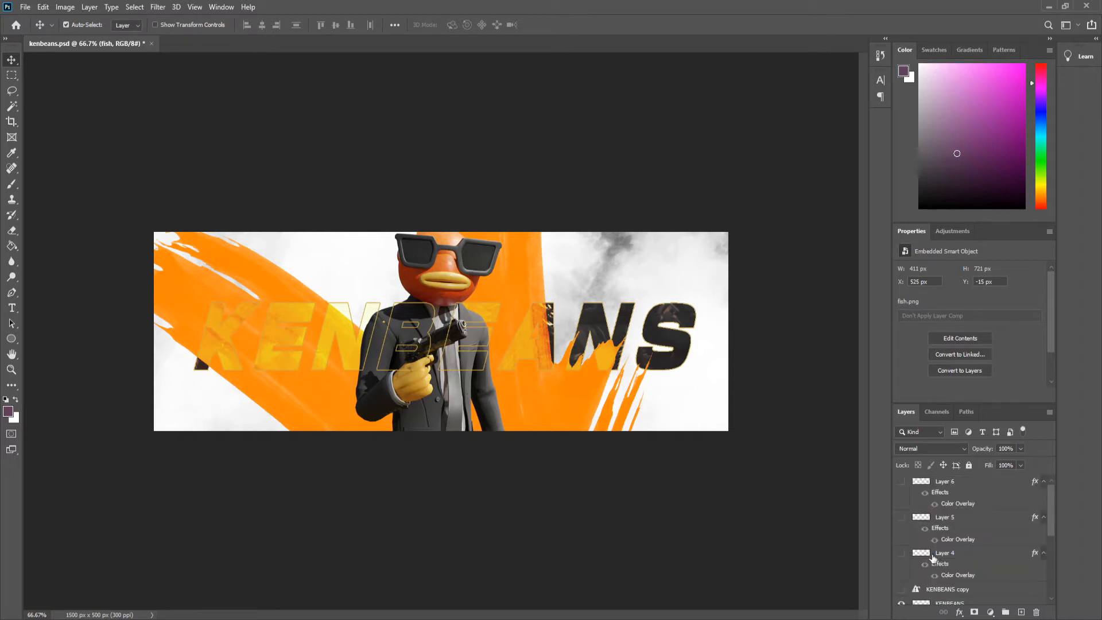
{"action": "left_click_drag", "start_coordinate": [901, 482], "coordinate": [902, 557]}
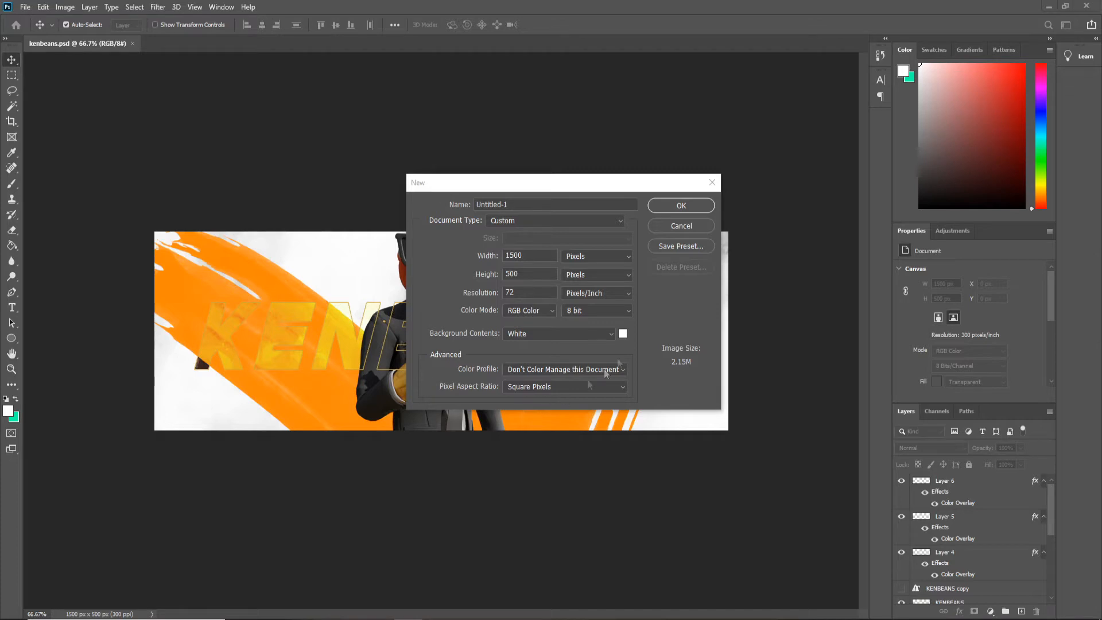
Create a new 1500 × 500 pixel document with a resolution of 300 pixels/inch
{"action": "left_click", "coordinate": [501, 292]}
{"action": "left_click", "coordinate": [520, 295]}
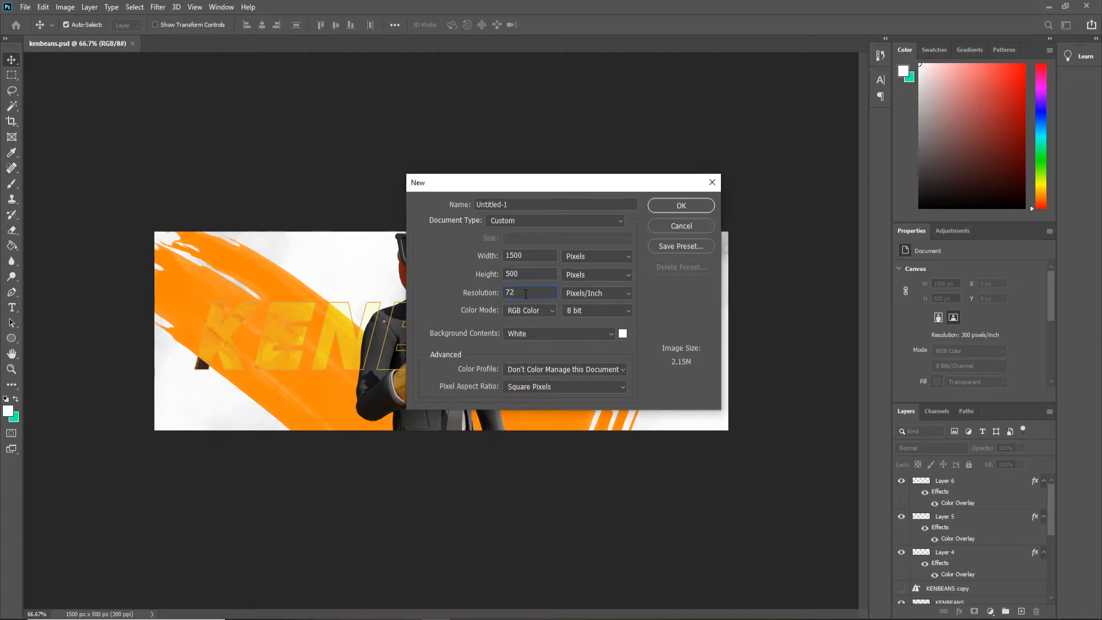
{"action": "key", "text": "Return"}
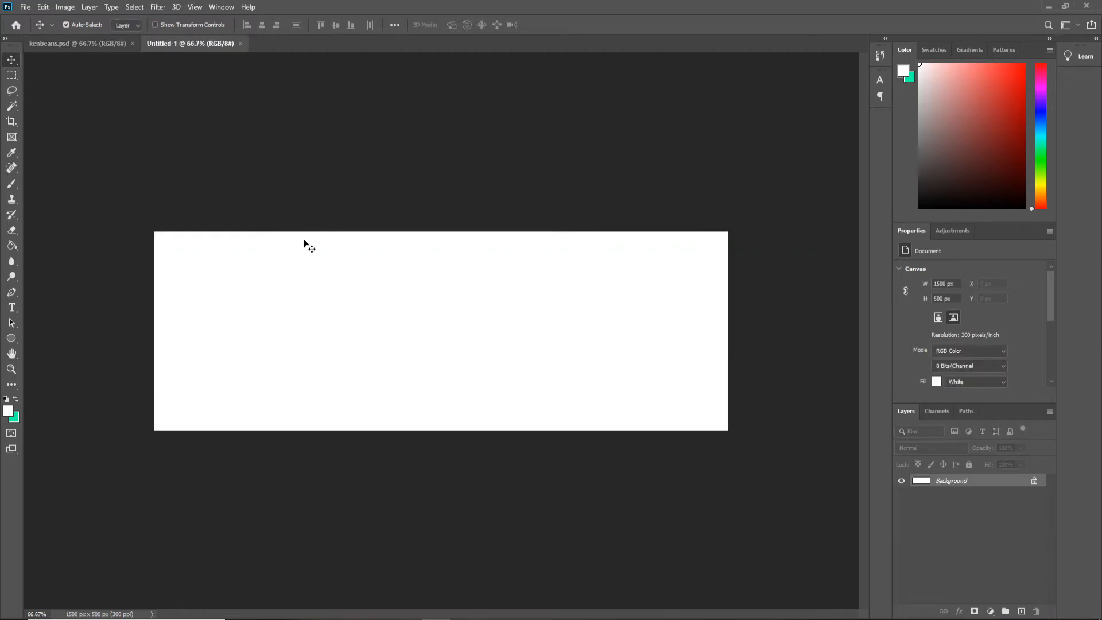
Unlock the background layer, reset the colours to white over black, and fill the layer with black
{"action": "left_click", "coordinate": [1036, 481]}
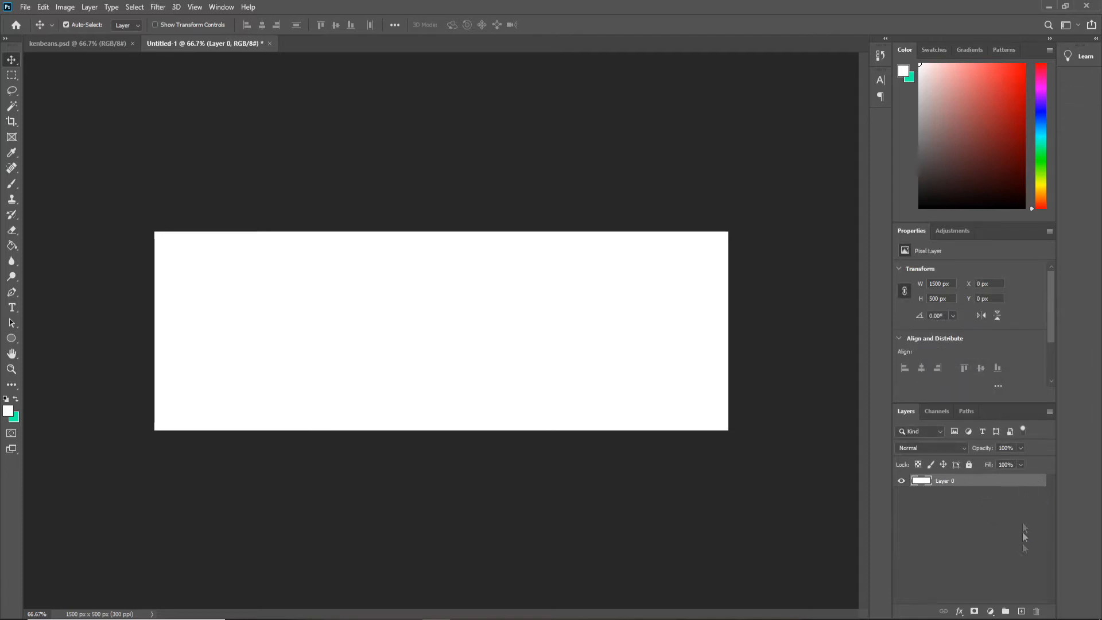
{"action": "left_click", "coordinate": [6, 399]}
{"action": "left_click", "coordinate": [16, 399]}
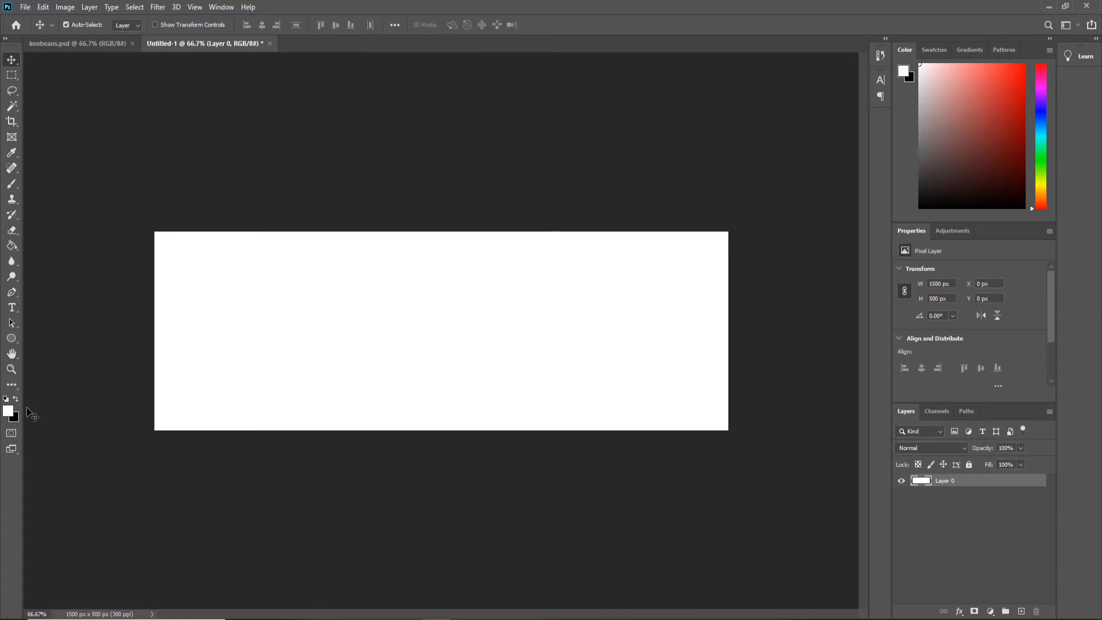
{"action": "key", "text": "ctrl+BackSpace"}
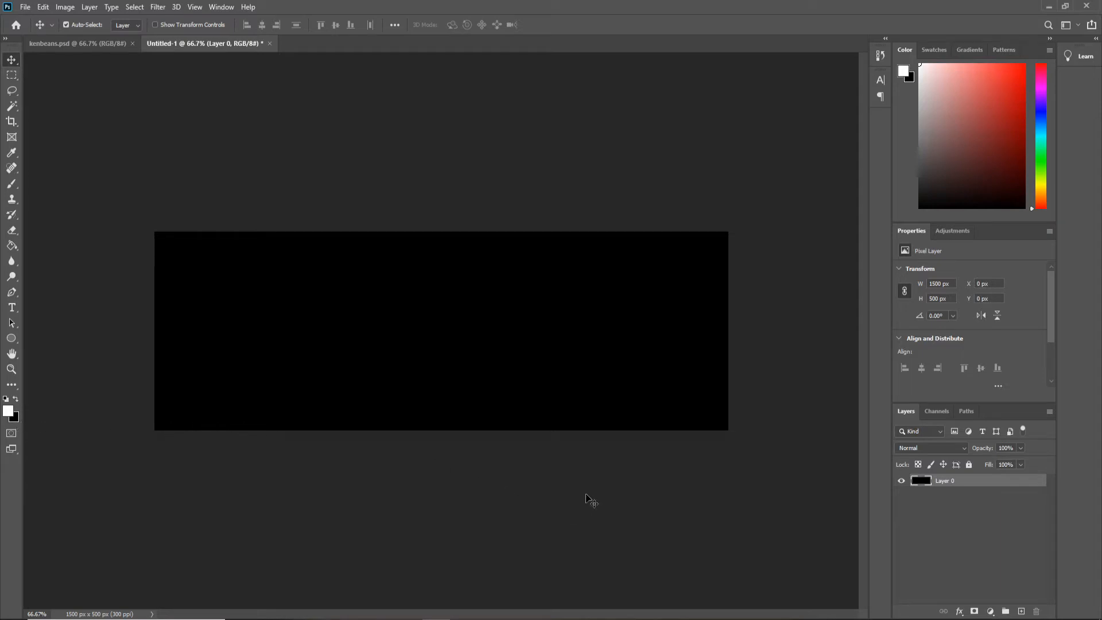
Add a new layer and paint it with a large white textured brush until the black is mostly covered
{"action": "key", "text": "ctrl"}
{"action": "key", "text": "b"}
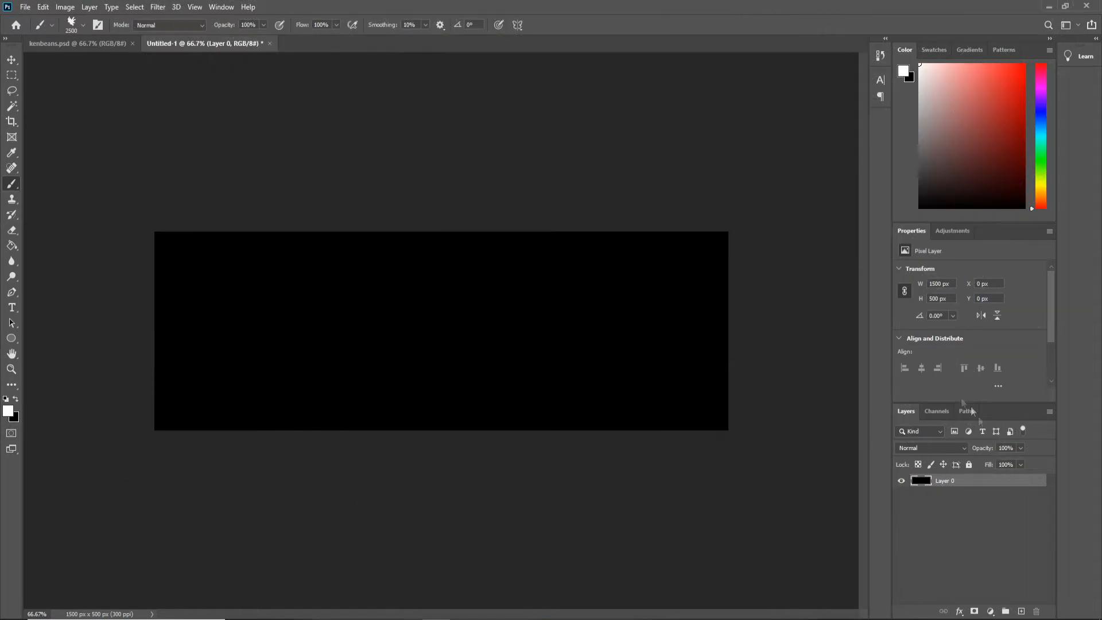
{"action": "left_click", "coordinate": [1022, 611]}
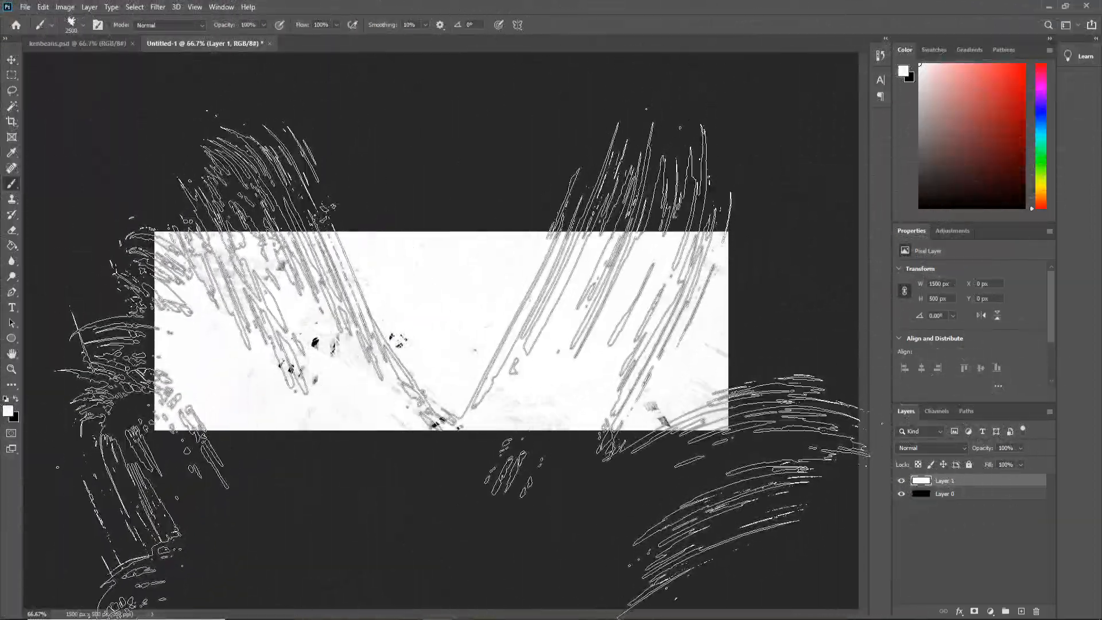
Copy the fish character from kenbeans.psd into the centre of the new banner document
{"action": "key", "text": "v"}
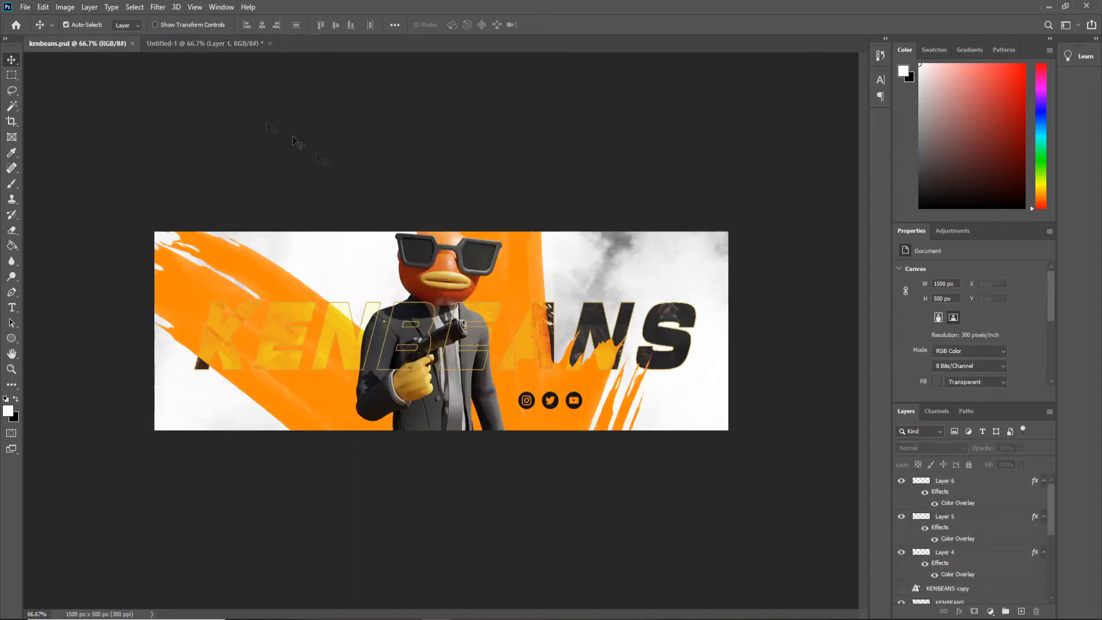
{"action": "left_click", "coordinate": [63, 44]}
{"action": "left_click_drag", "start_coordinate": [436, 265], "coordinate": [449, 386]}
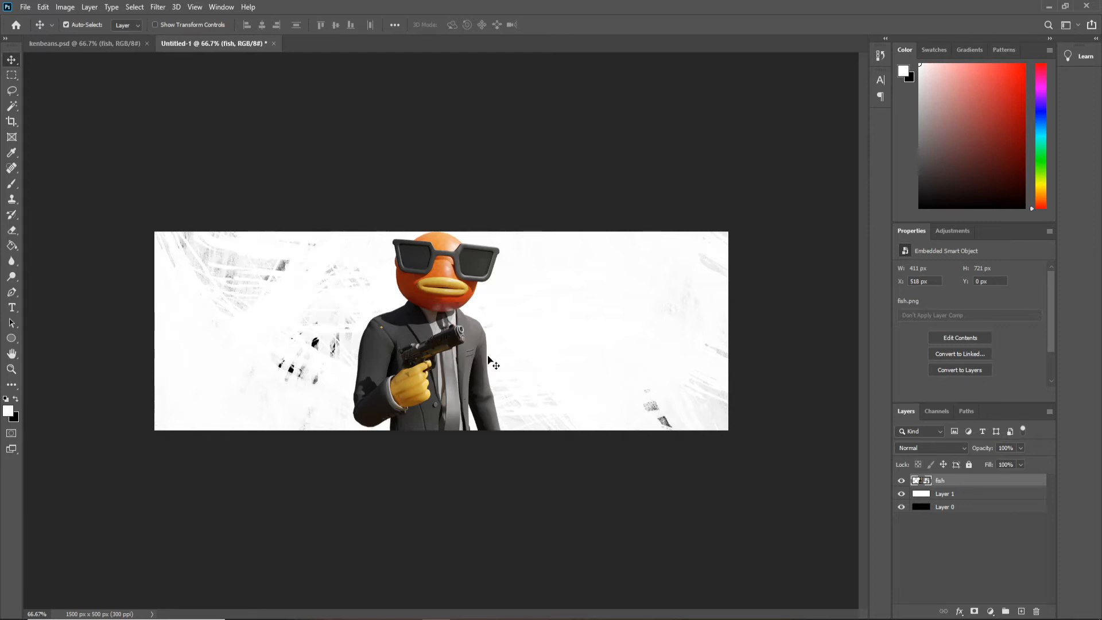
Add the text KENBEANS in Uni Sans Heavy CAPS, 36 pt, across the character
{"action": "key", "text": "t"}
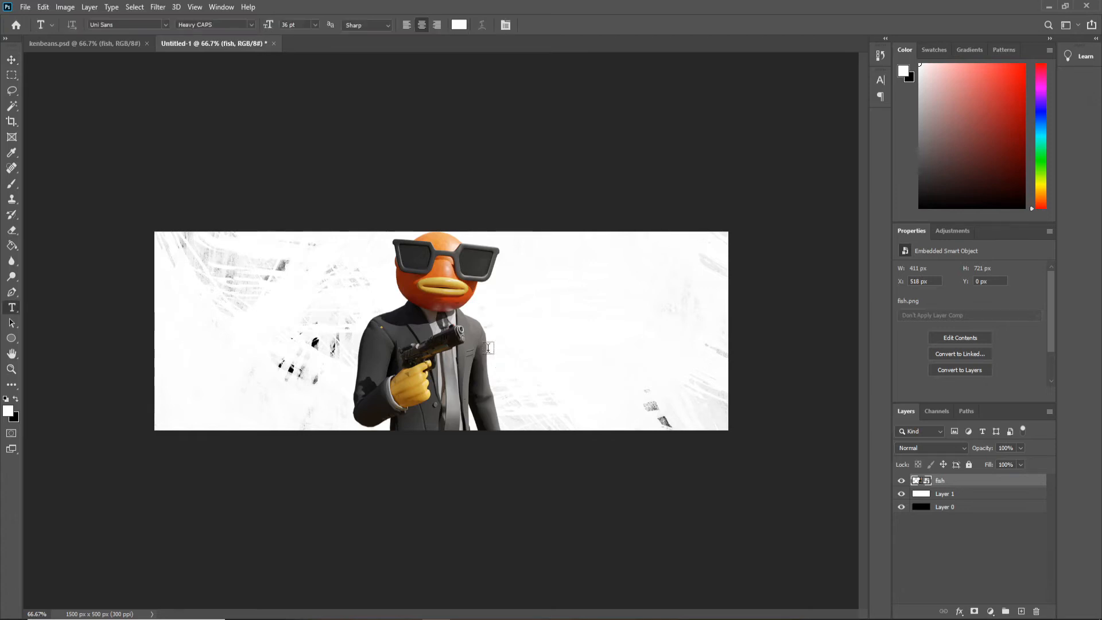
{"action": "left_click", "coordinate": [381, 343]}
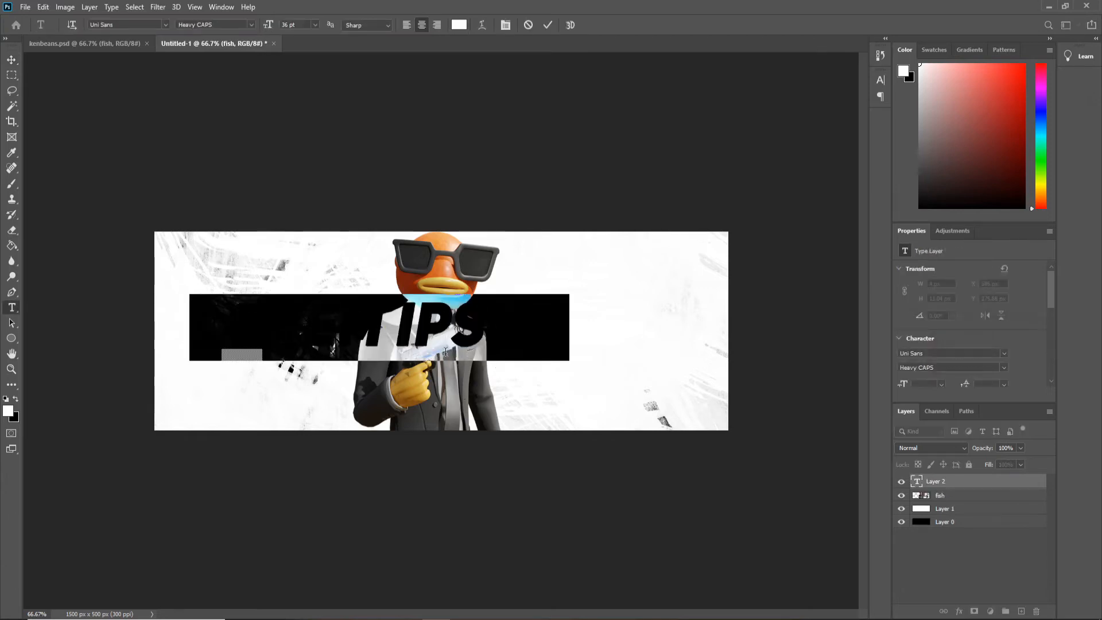
{"action": "type", "text": "KENBEANS"}
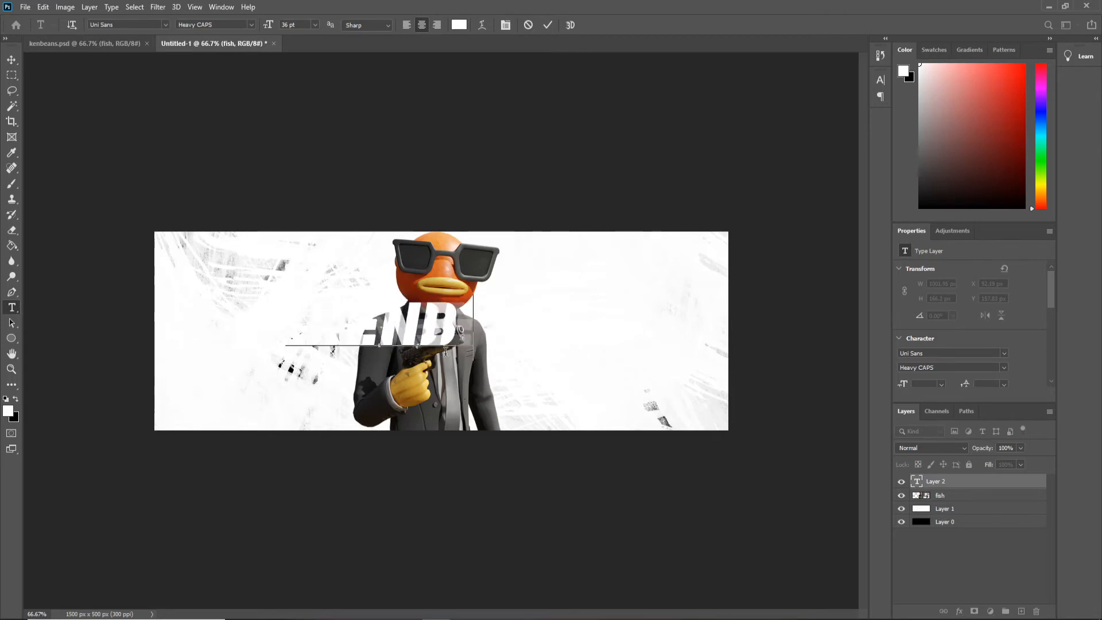
{"action": "left_click", "coordinate": [12, 60]}
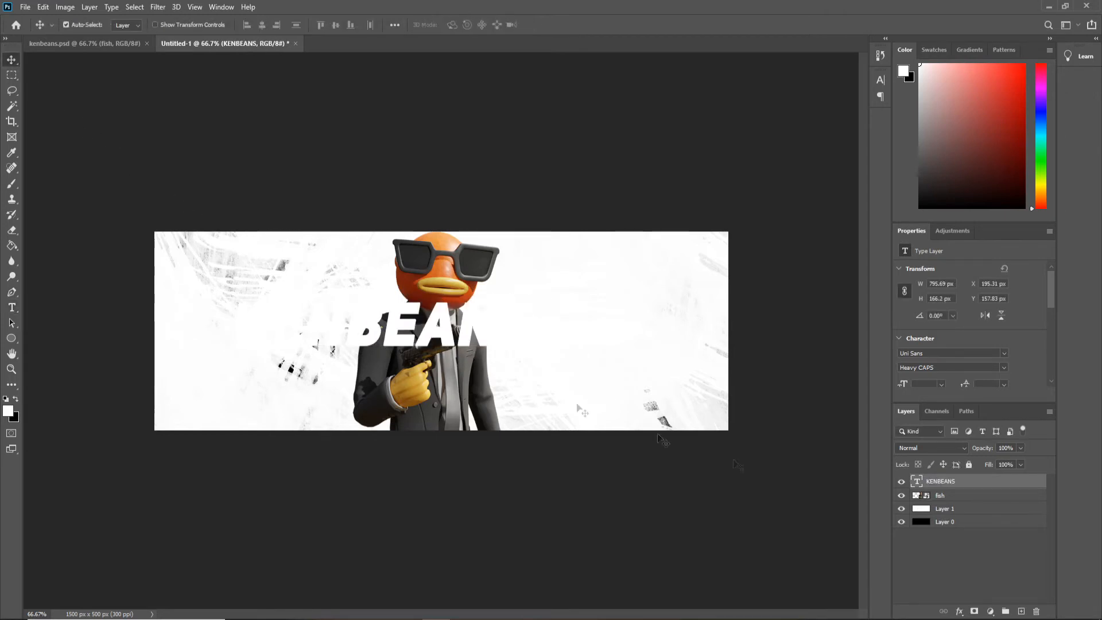
Apply a Color Overlay layer style in black (000000) to the KENBEANS text
{"action": "double_click", "coordinate": [981, 486]}
{"action": "left_click", "coordinate": [617, 476]}
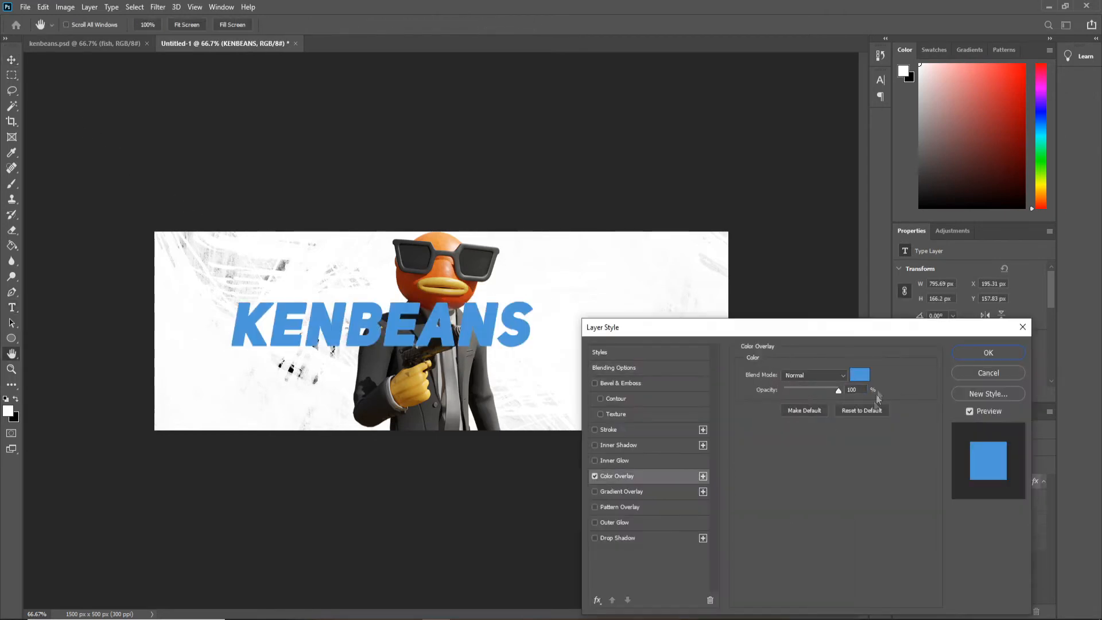
{"action": "left_click", "coordinate": [860, 374]}
{"action": "left_click_drag", "start_coordinate": [718, 533], "coordinate": [729, 510]}
{"action": "type", "text": "000000"}
{"action": "left_click", "coordinate": [975, 407]}
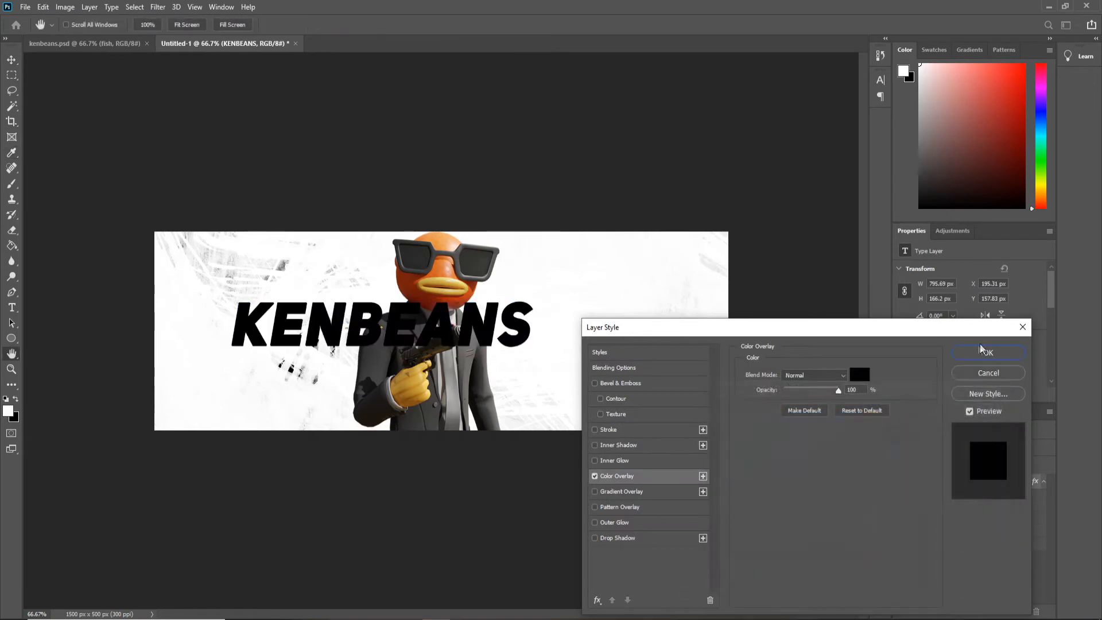
{"action": "left_click", "coordinate": [990, 353]}
Scale the KENBEANS text up to about 1203 × 251 px across the banner
{"action": "key", "text": "ctrl+t"}
{"action": "left_click_drag", "start_coordinate": [533, 360], "coordinate": [640, 347]}
{"action": "key", "text": "Return"}
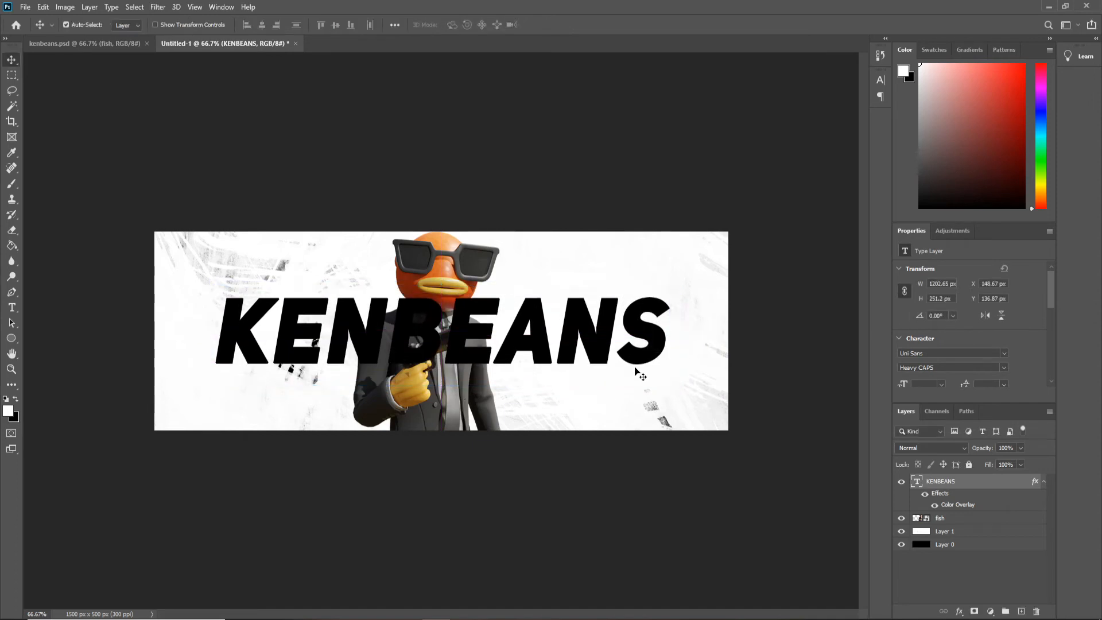
Duplicate the KENBEANS text layer and place the original below the fish layer
{"action": "key", "text": "ctrl+j"}
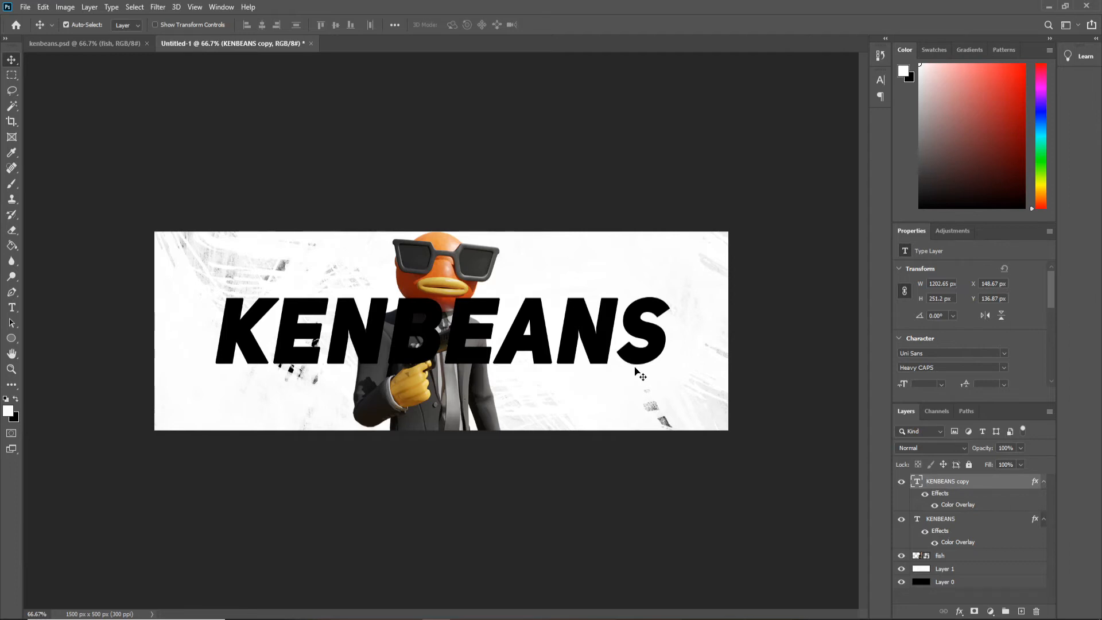
{"action": "left_click", "coordinate": [964, 520]}
{"action": "left_click_drag", "start_coordinate": [964, 522], "coordinate": [967, 562]}
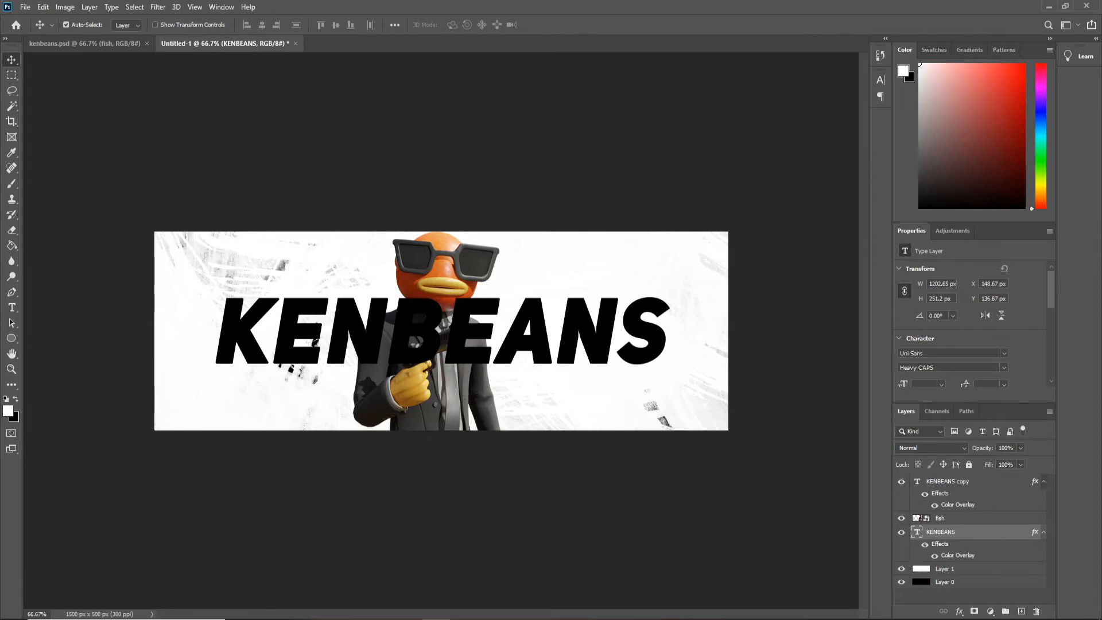
Switch to Discord and copy the pink-sky village tower image from the background-screenshots channel of Ex's Design Server
{"action": "left_click", "coordinate": [1050, 5]}
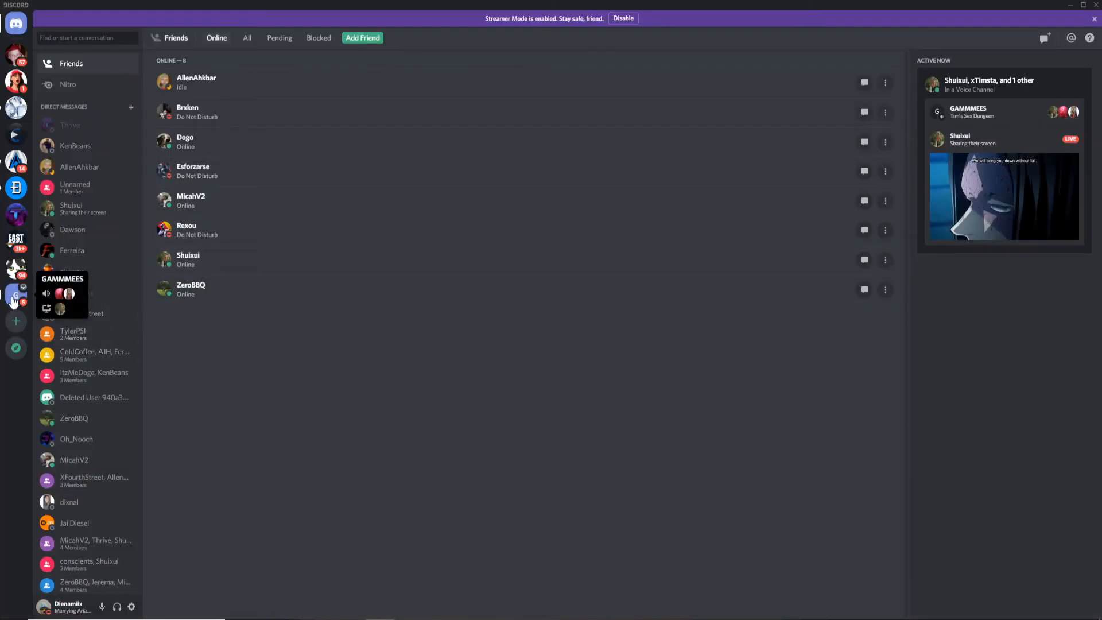
{"action": "left_click", "coordinate": [16, 81]}
{"action": "scroll", "coordinate": [442, 411], "scroll_direction": "up", "scroll_amount": 10}
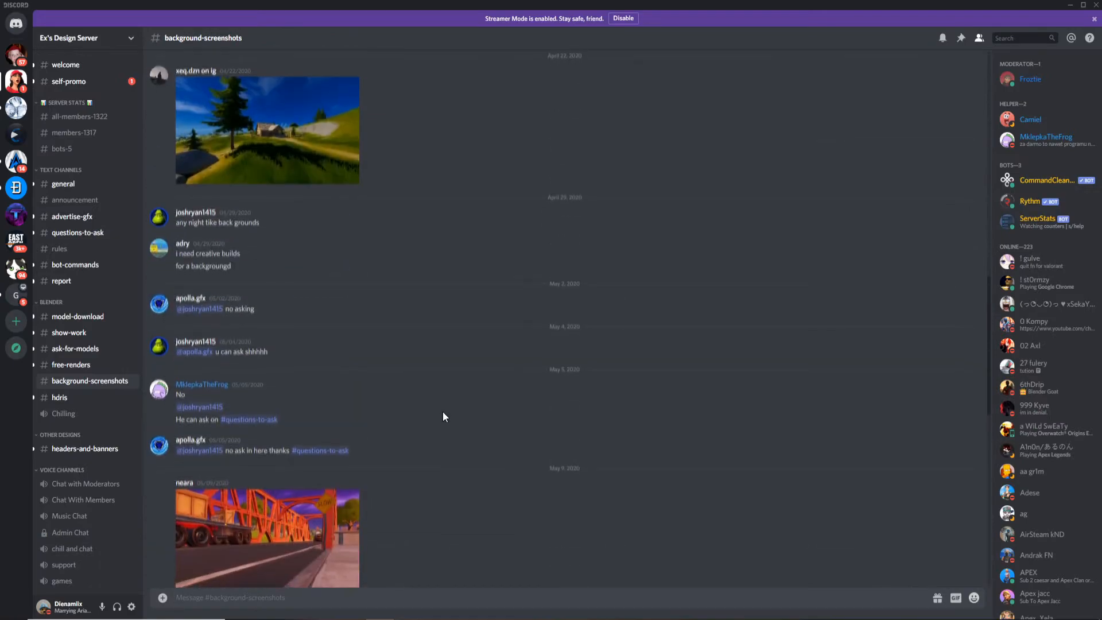
{"action": "left_click", "coordinate": [294, 456]}
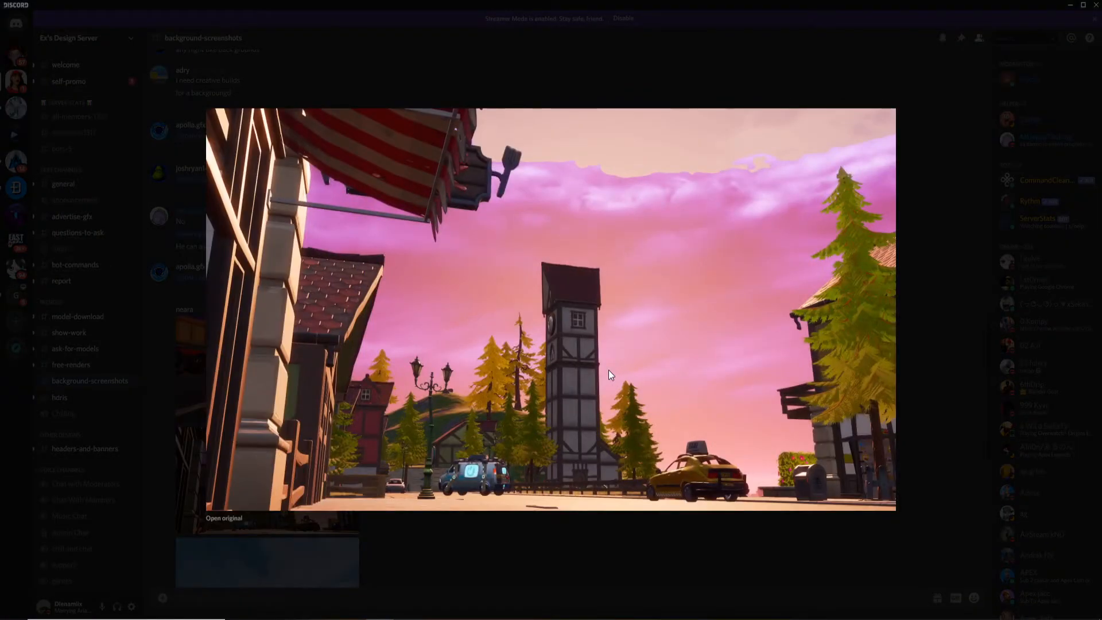
{"action": "right_click", "coordinate": [609, 371]}
{"action": "left_click", "coordinate": [647, 397]}
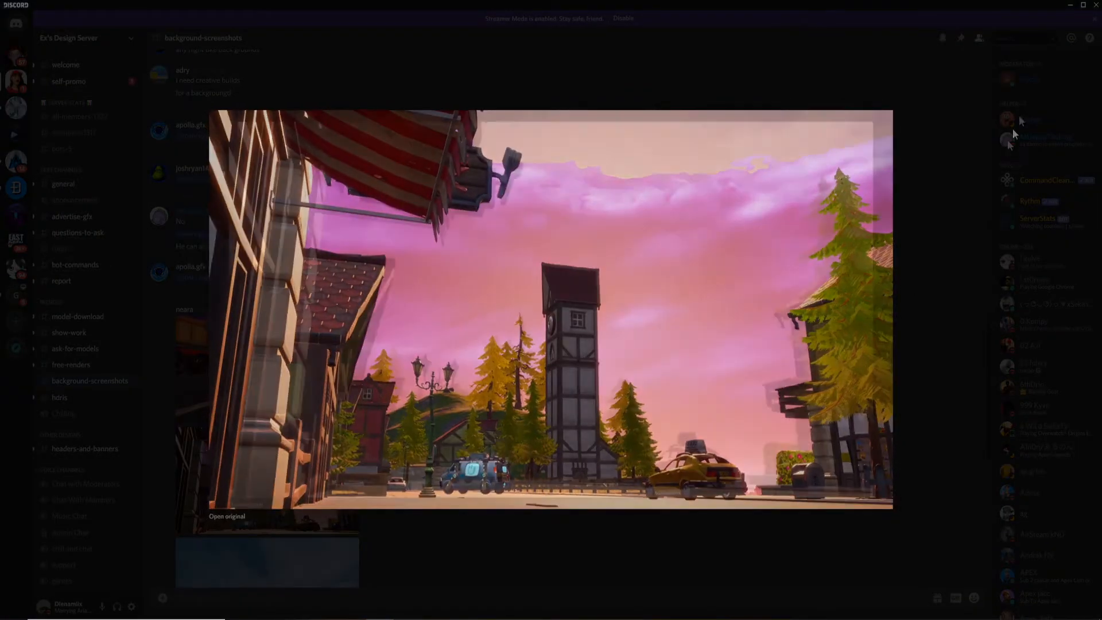
{"action": "left_click", "coordinate": [1019, 115]}
{"action": "left_click", "coordinate": [1069, 7]}
Back in Photoshop, paste the village image above the KENBEANS copy layer and scale it to about 1197 × 673 px, centred vertically
{"action": "left_click", "coordinate": [627, 327]}
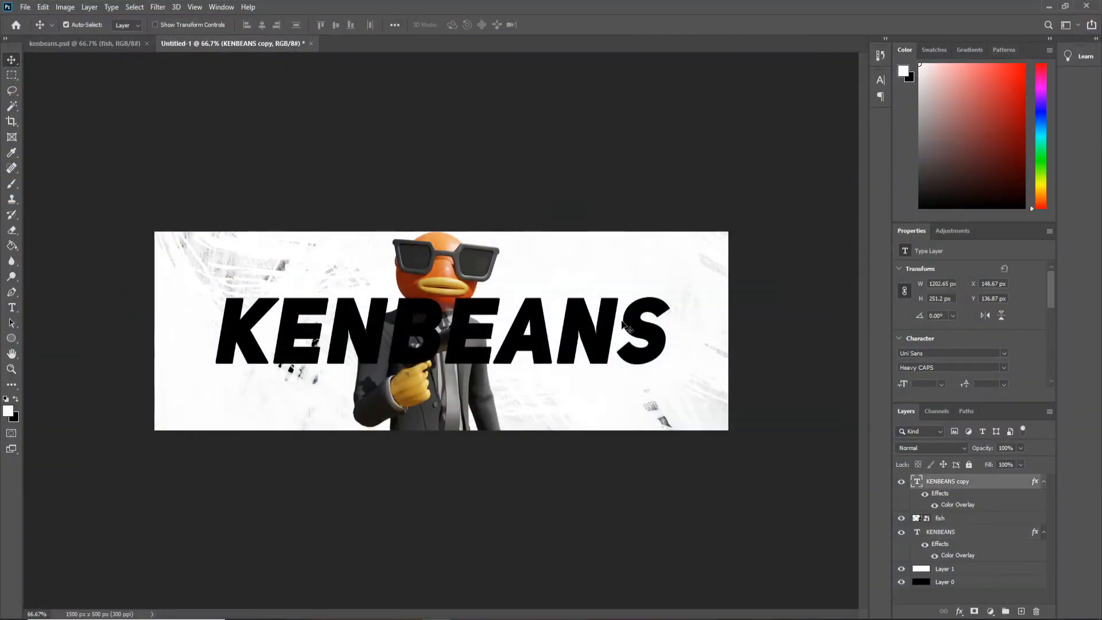
{"action": "key", "text": "ctrl+v"}
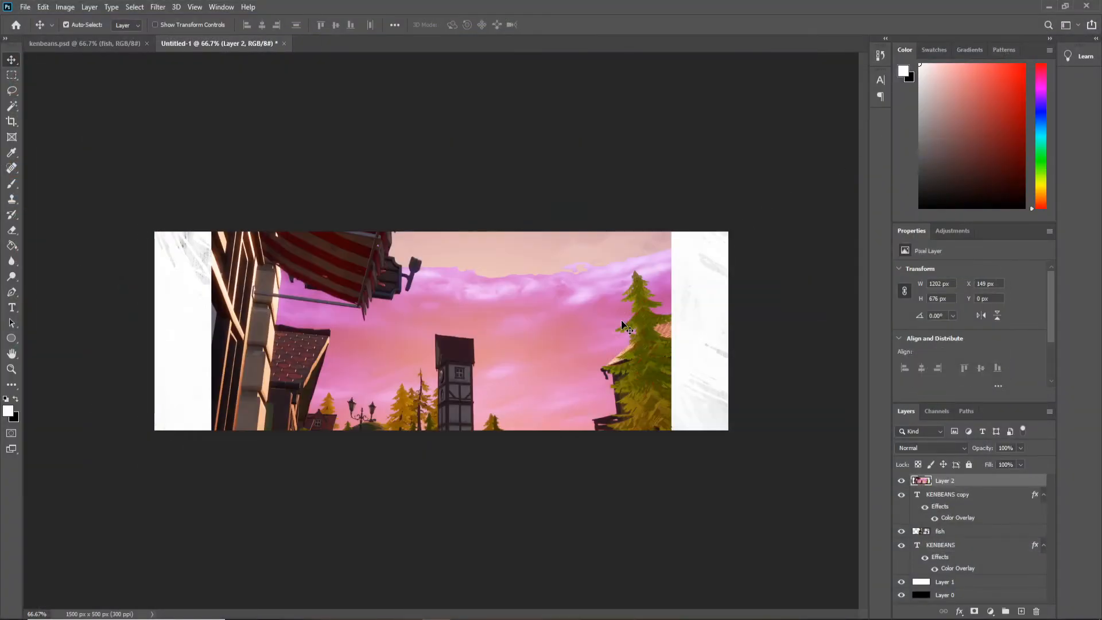
{"action": "left_click_drag", "start_coordinate": [673, 243], "coordinate": [680, 162]}
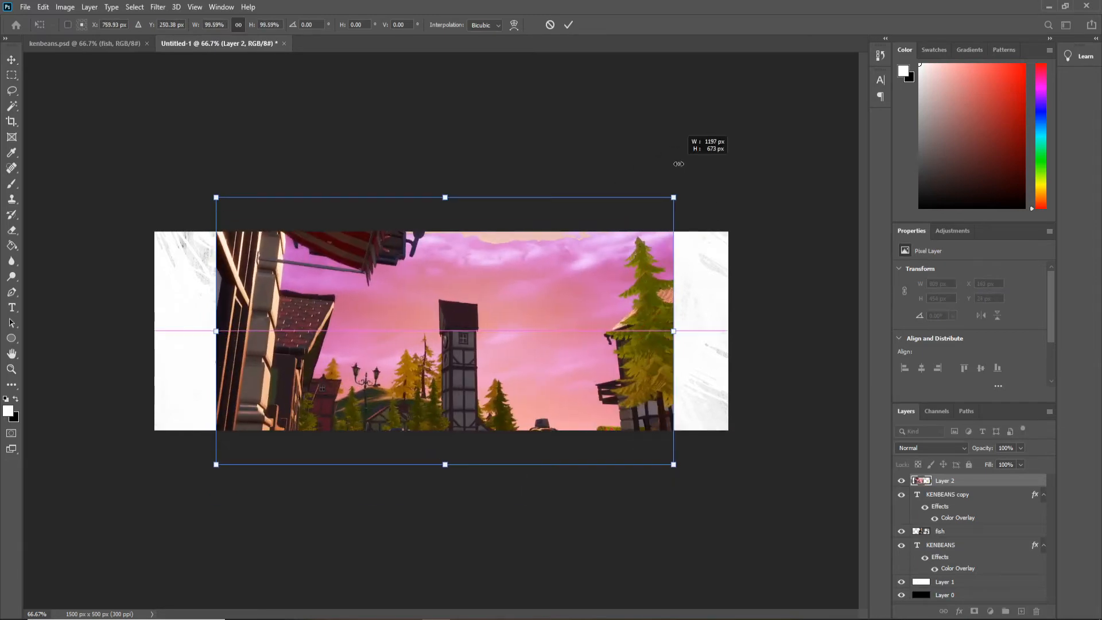
{"action": "key", "text": "Return"}
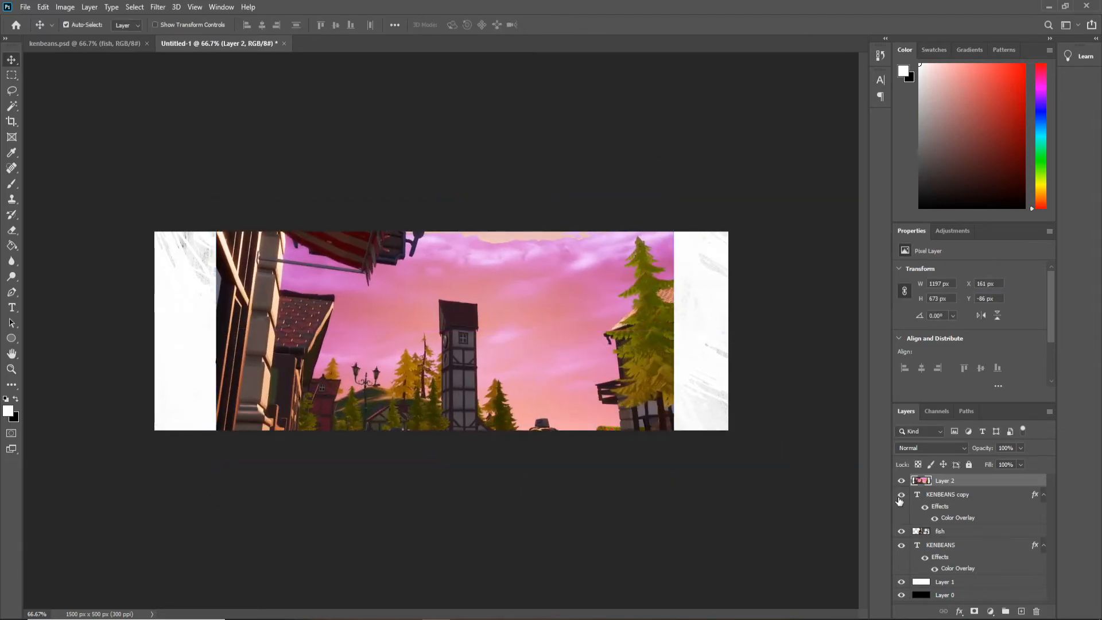
Place the village image layer below KENBEANS copy and enlarge it to about 1211 × 681 px behind the whole word
{"action": "left_click_drag", "start_coordinate": [964, 497], "coordinate": [963, 476]}
{"action": "left_click_drag", "start_coordinate": [299, 258], "coordinate": [295, 253]}
{"action": "key", "text": "ctrl+t"}
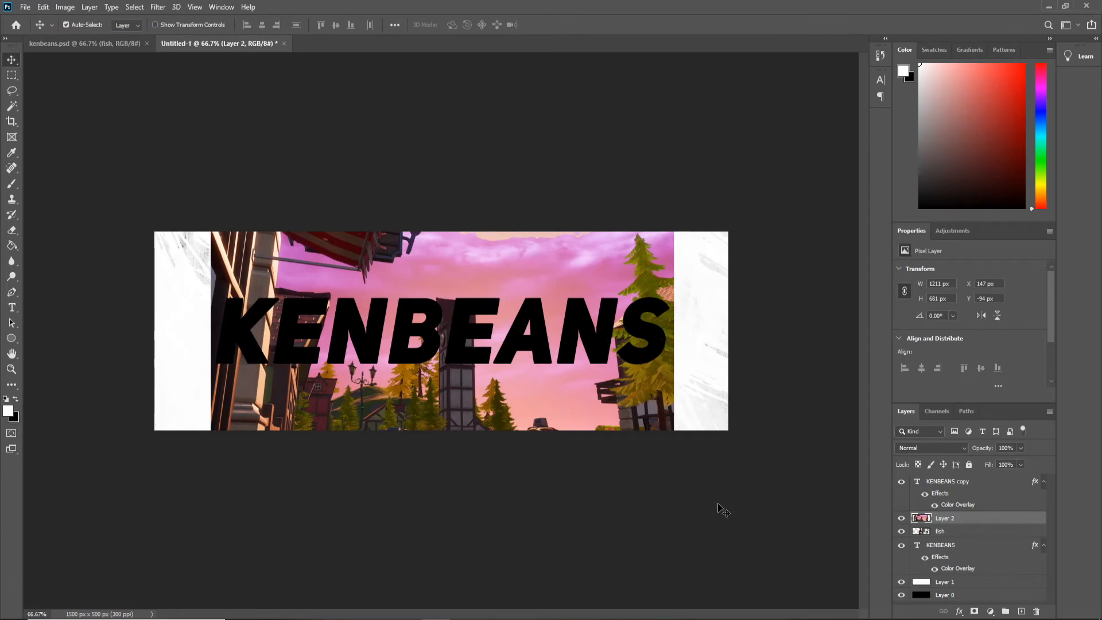
Hide KENBEANS copy and cut the village image down to the KENBEANS letter shapes using the inverted text selection
{"action": "left_click", "coordinate": [918, 545], "text": "ctrl"}
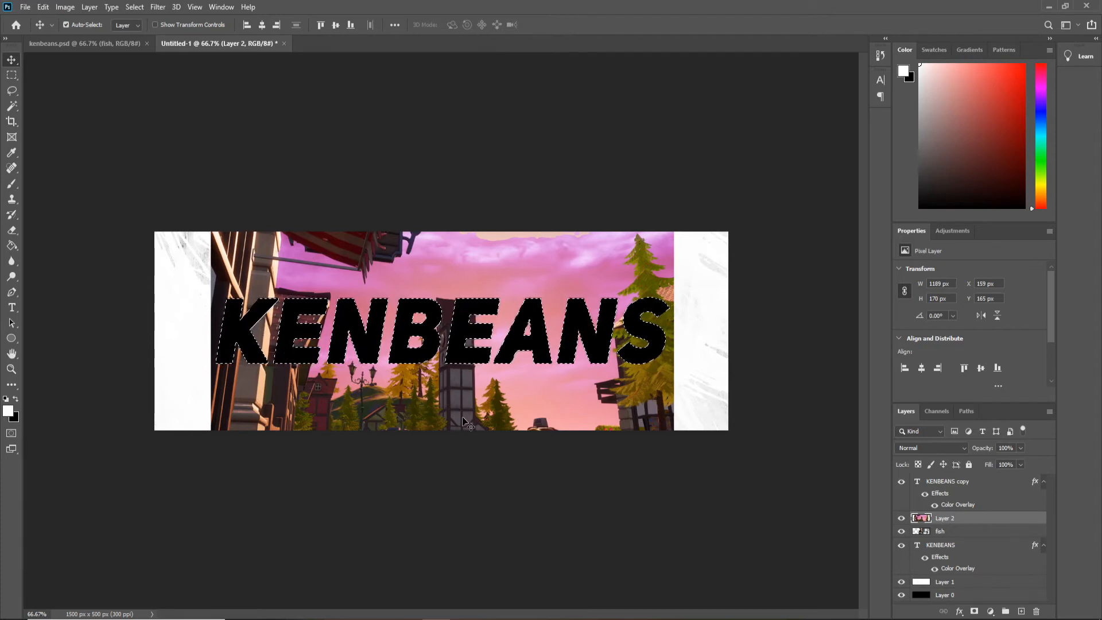
{"action": "left_click", "coordinate": [901, 482]}
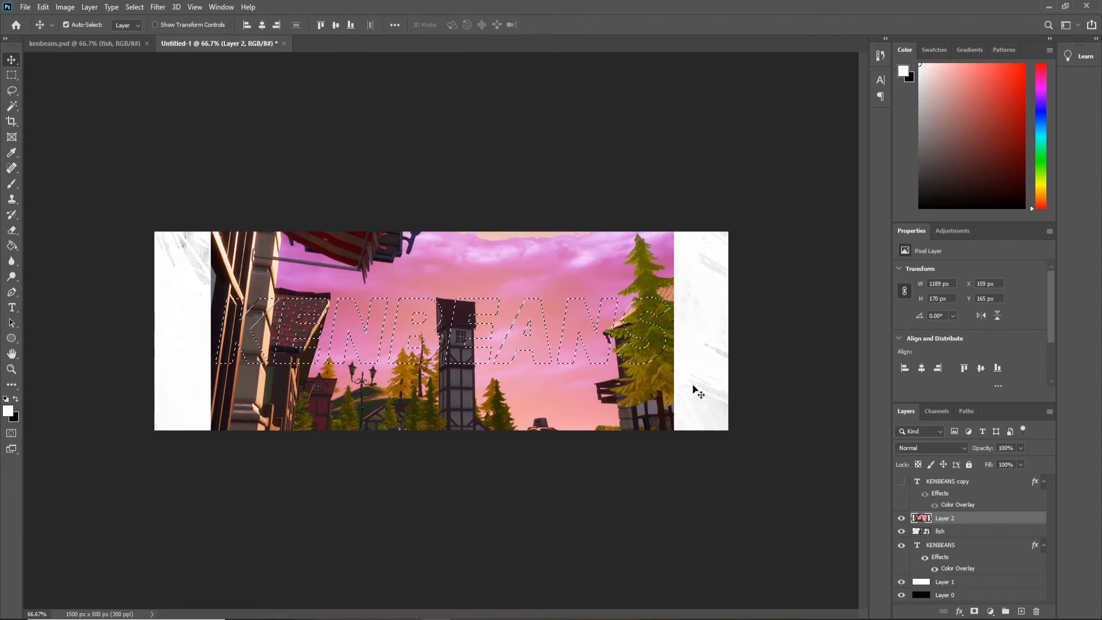
{"action": "left_click", "coordinate": [138, 7]}
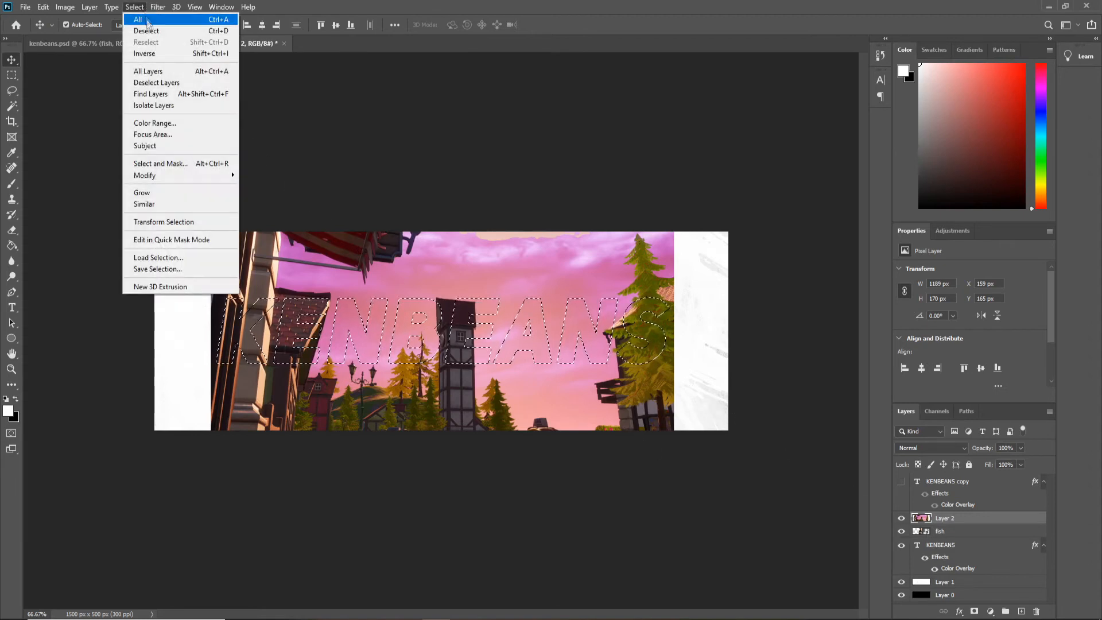
{"action": "left_click", "coordinate": [144, 53]}
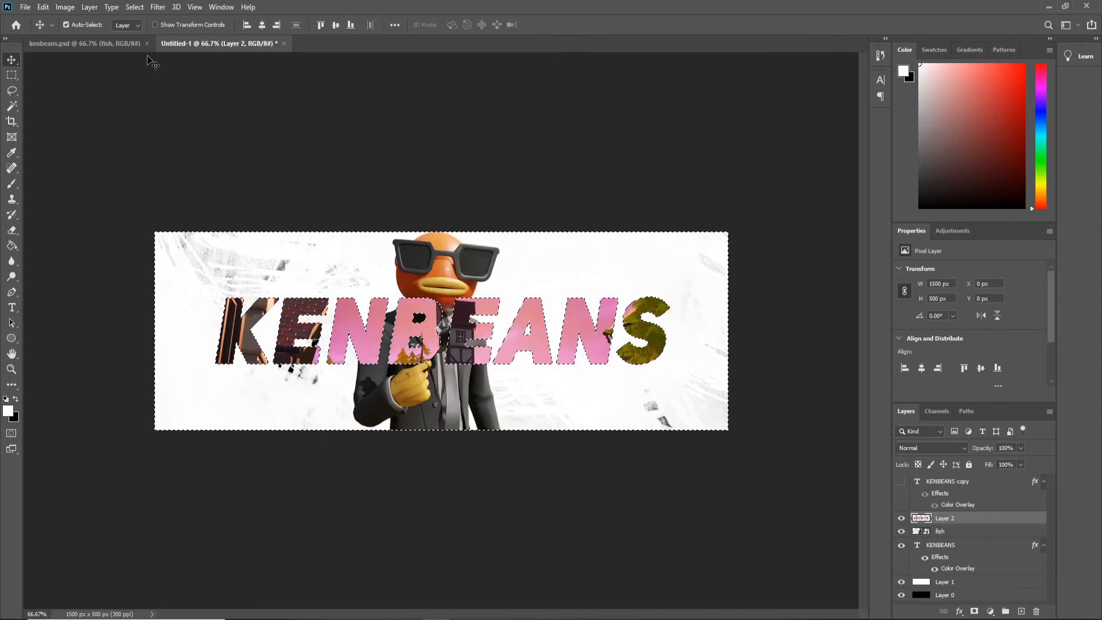
{"action": "key", "text": "ctrl+d"}
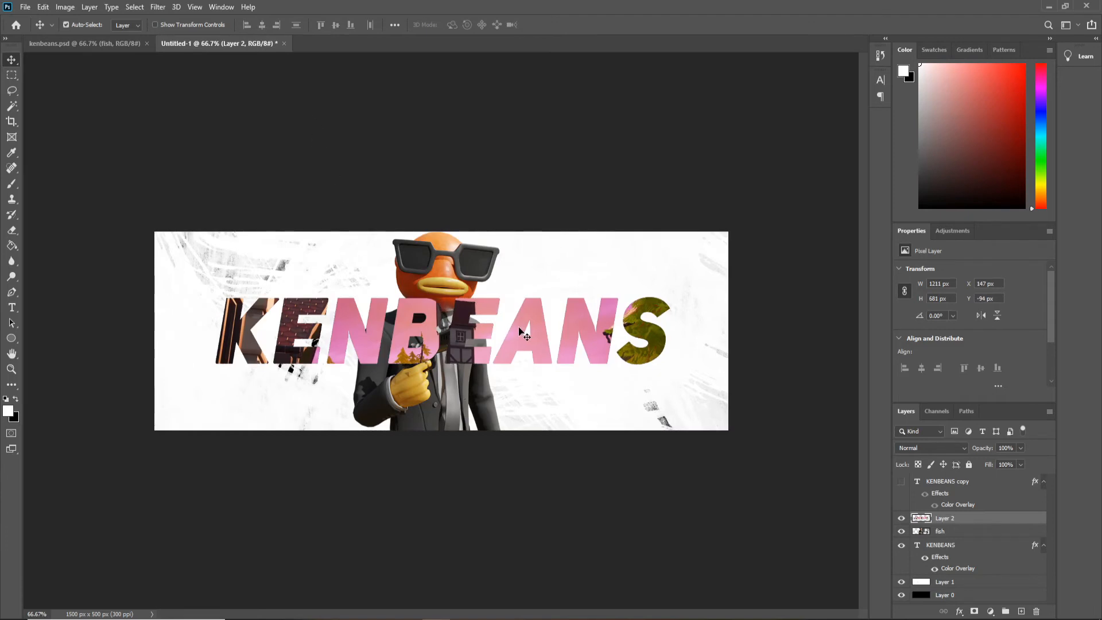
Erase the leftover village image pixels beyond the canvas with the 90 px Hard Round eraser, leaving only the lettering on Layer 2
{"action": "key", "text": "e"}
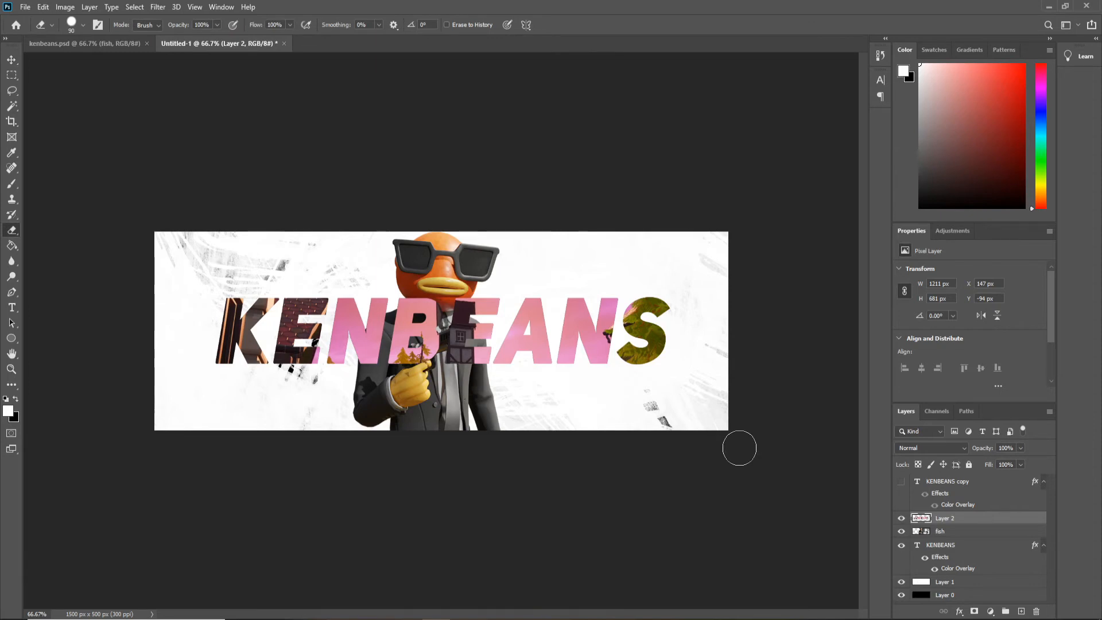
{"action": "key", "text": "ctrl+t"}
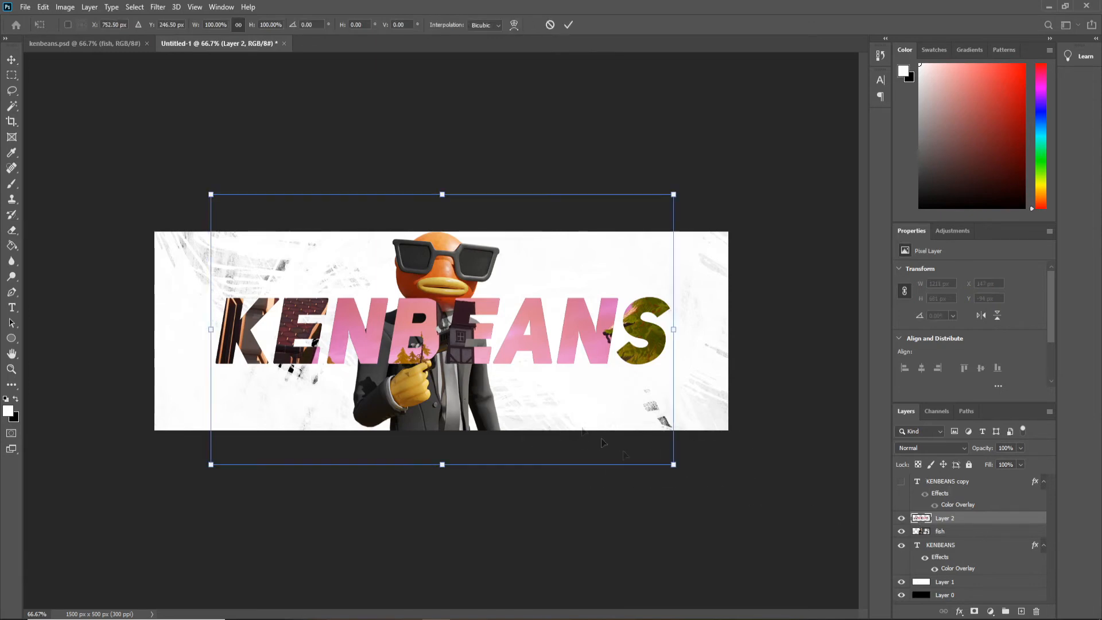
{"action": "key", "text": "Escape"}
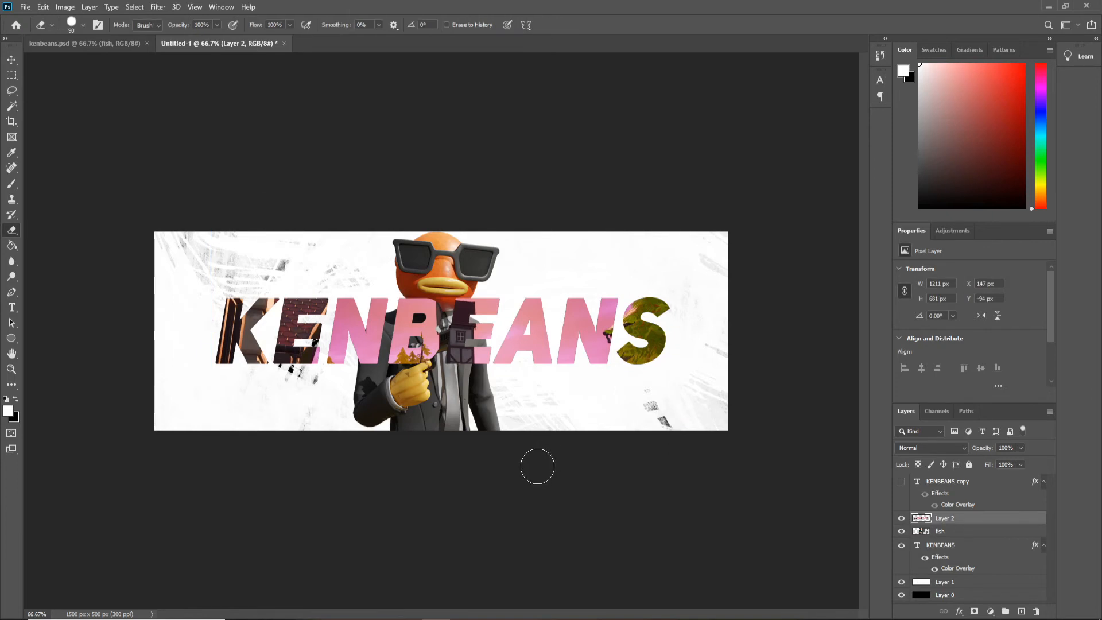
{"action": "left_click", "coordinate": [83, 24]}
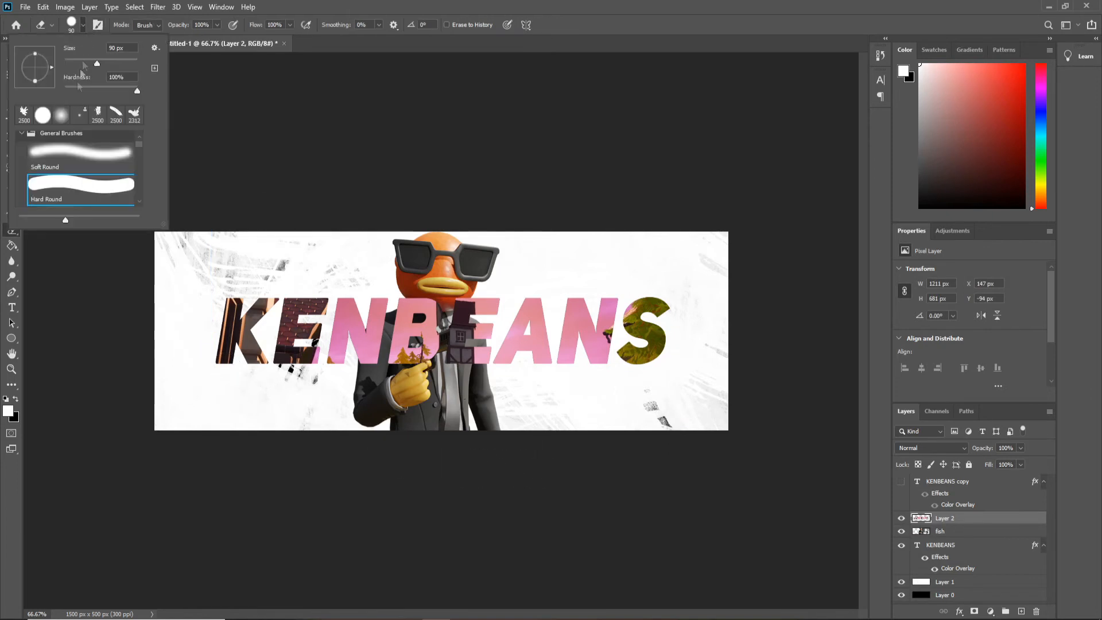
{"action": "left_click", "coordinate": [167, 446]}
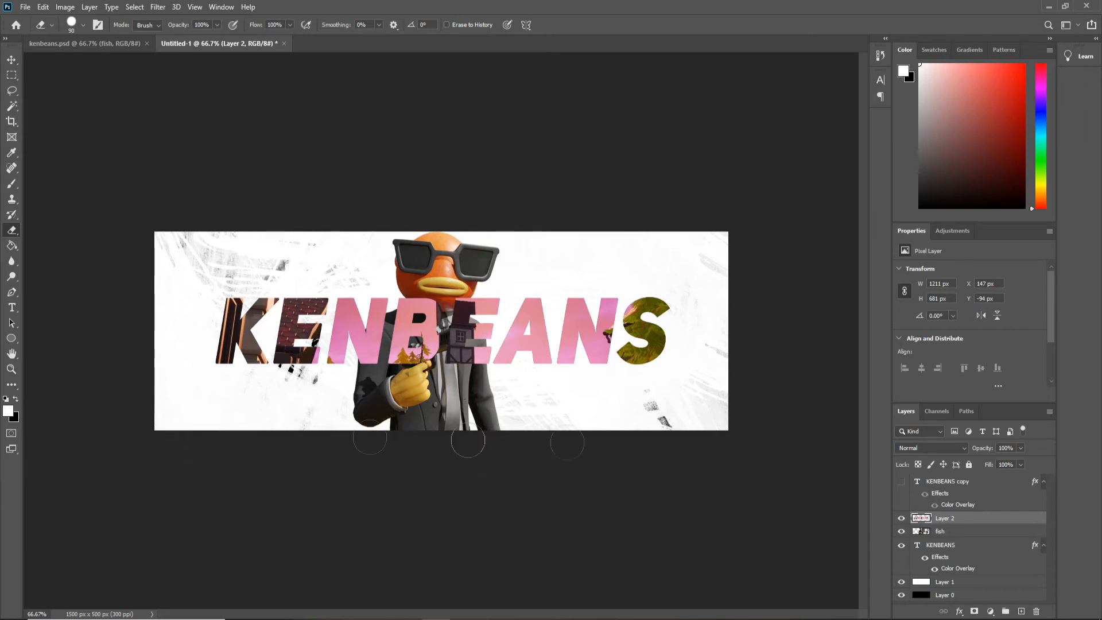
{"action": "key", "text": "ctrl+t"}
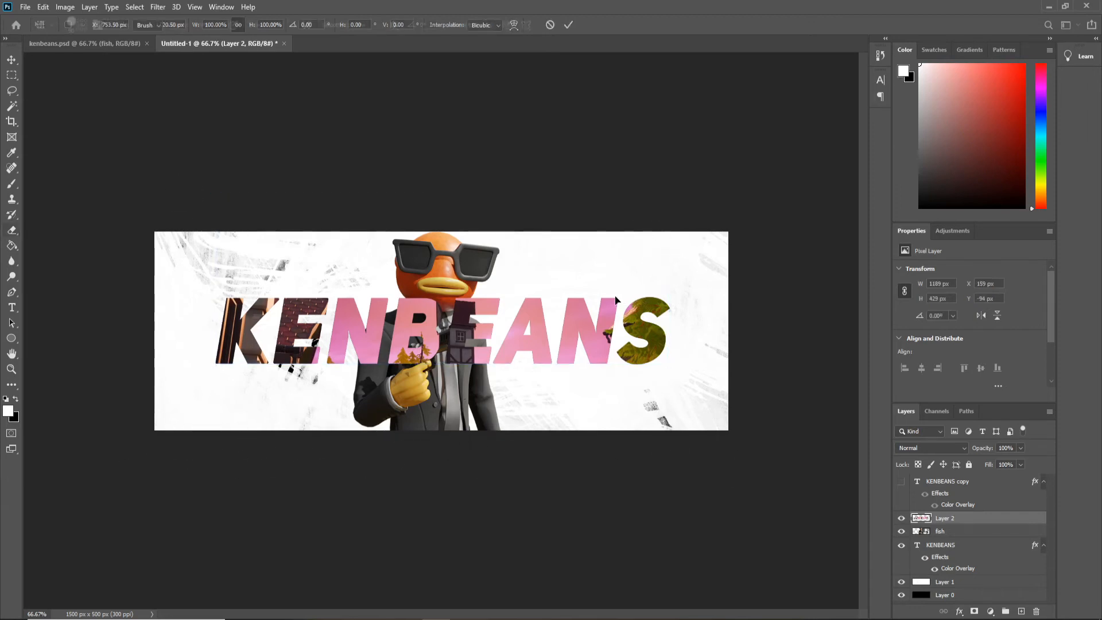
{"action": "key", "text": "Escape"}
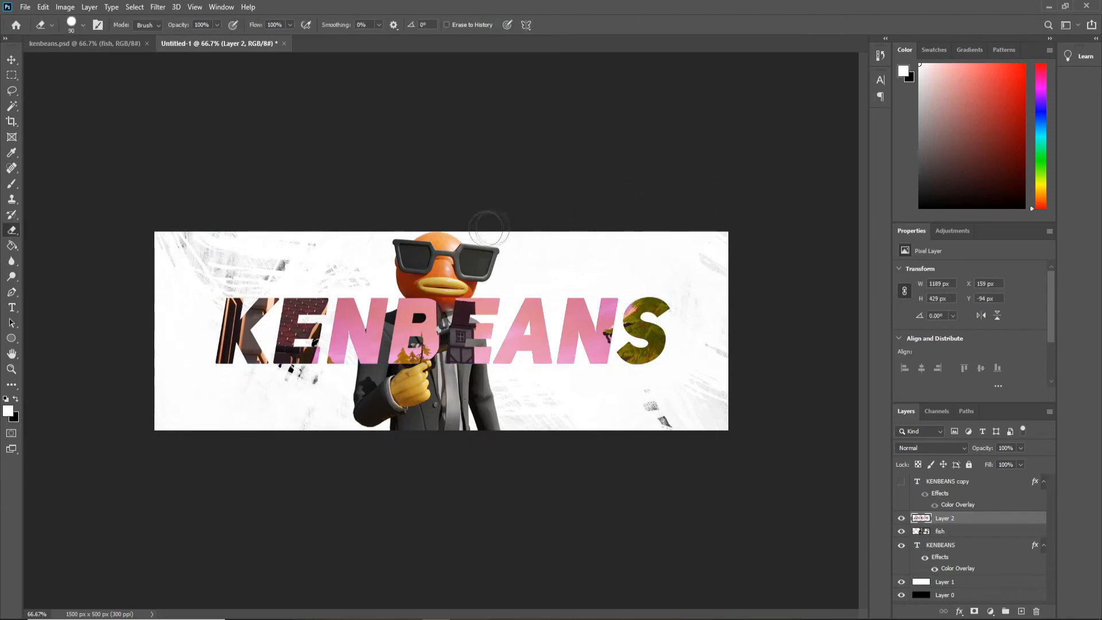
{"action": "key", "text": "ctrl+t"}
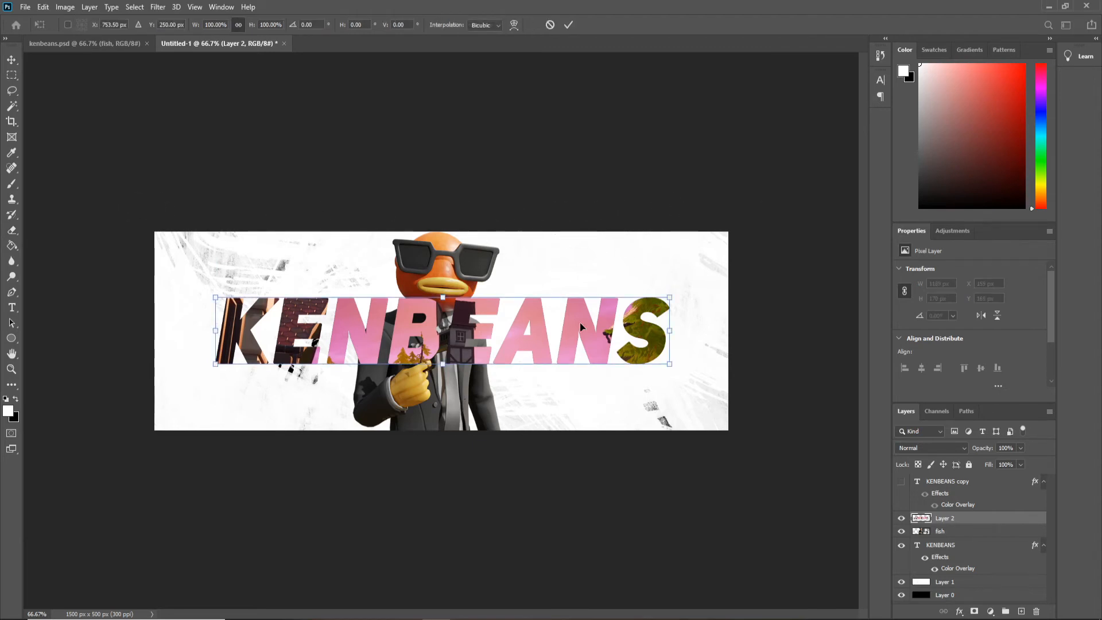
{"action": "key", "text": "Escape"}
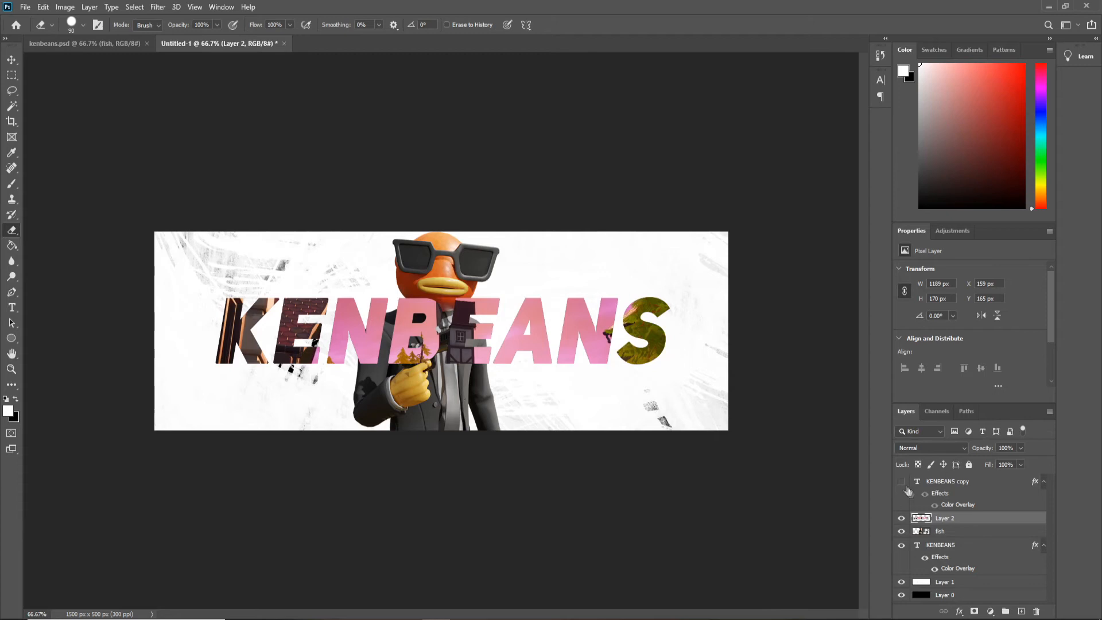
Delete the original KENBEANS text layer and place the image-filled lettering layer below the fish layer
{"action": "left_click", "coordinate": [959, 547]}
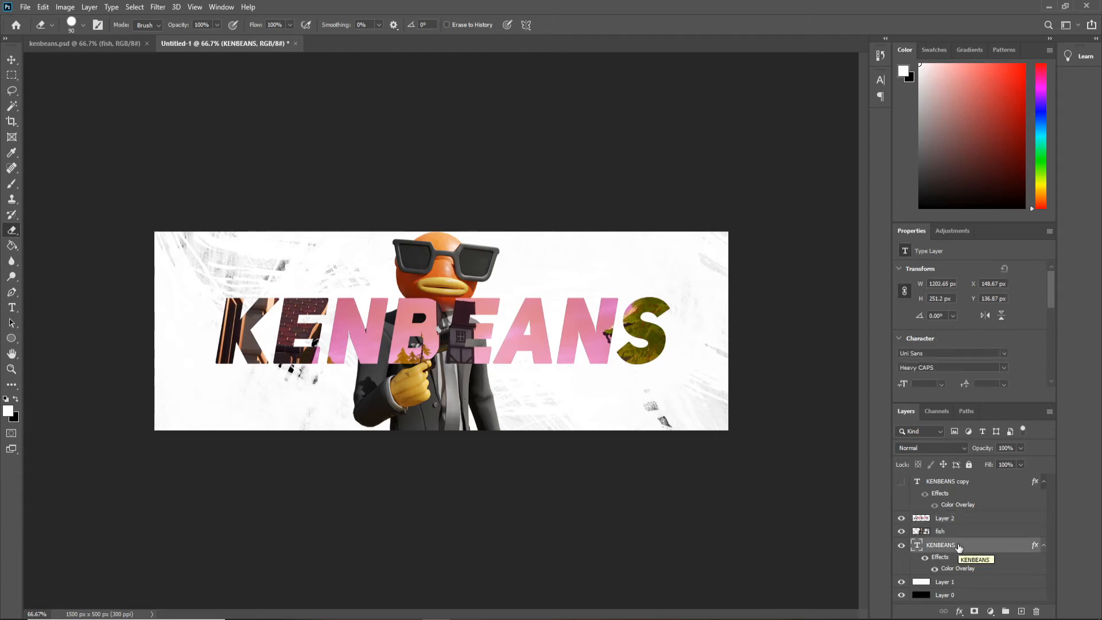
{"action": "key", "text": "Delete"}
{"action": "left_click", "coordinate": [965, 524]}
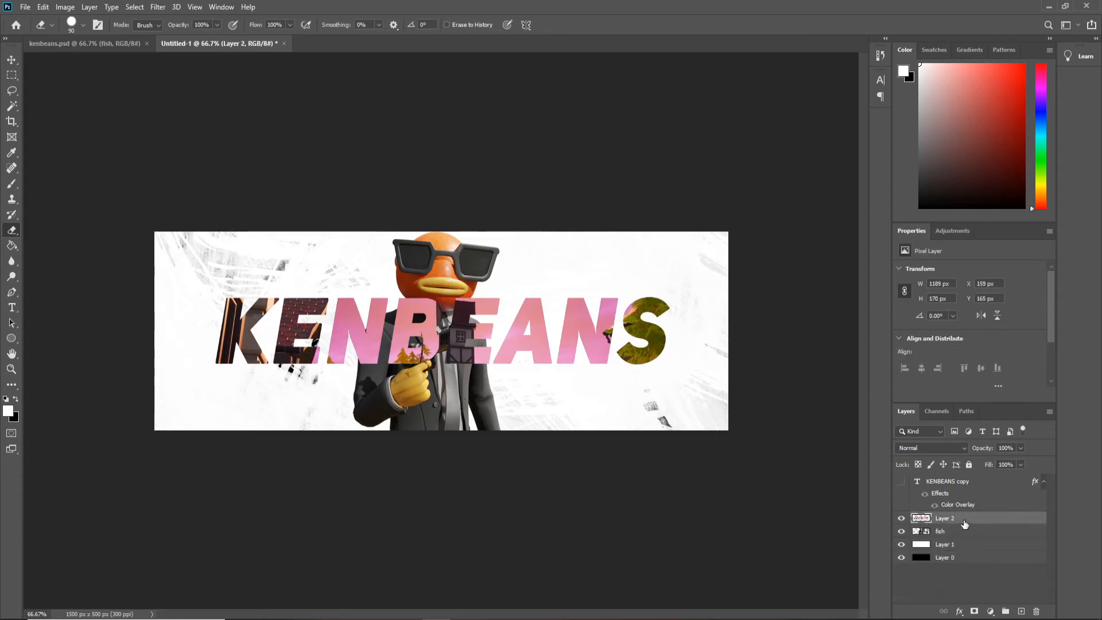
{"action": "left_click_drag", "start_coordinate": [965, 523], "coordinate": [964, 538]}
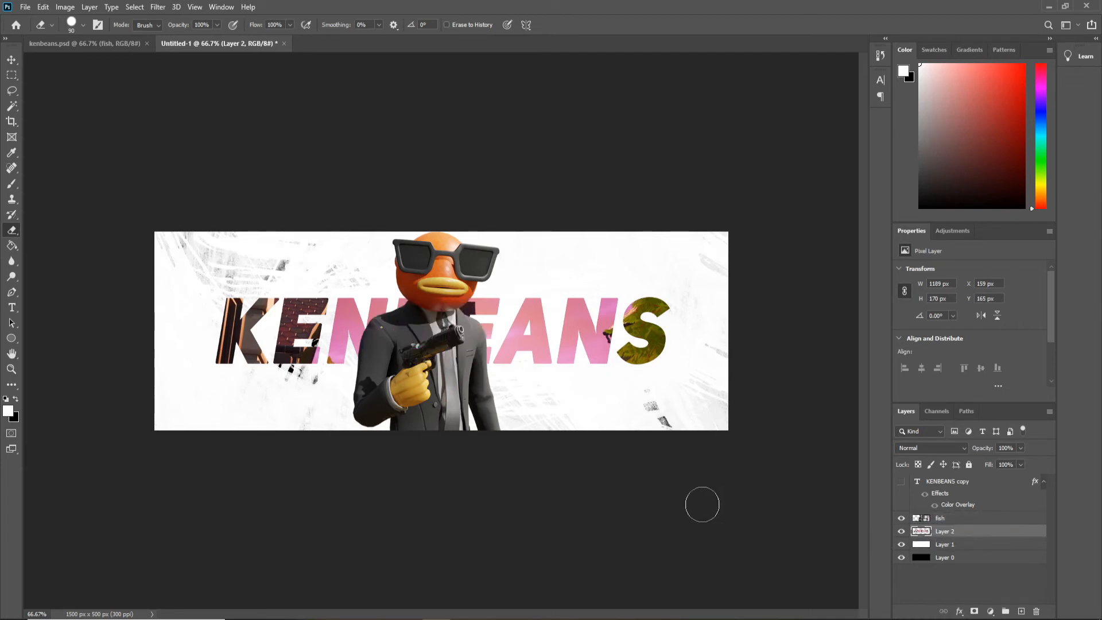
Show the KENBEANS copy layer and add a 3 px Stroke layer style to it
{"action": "left_click", "coordinate": [905, 484]}
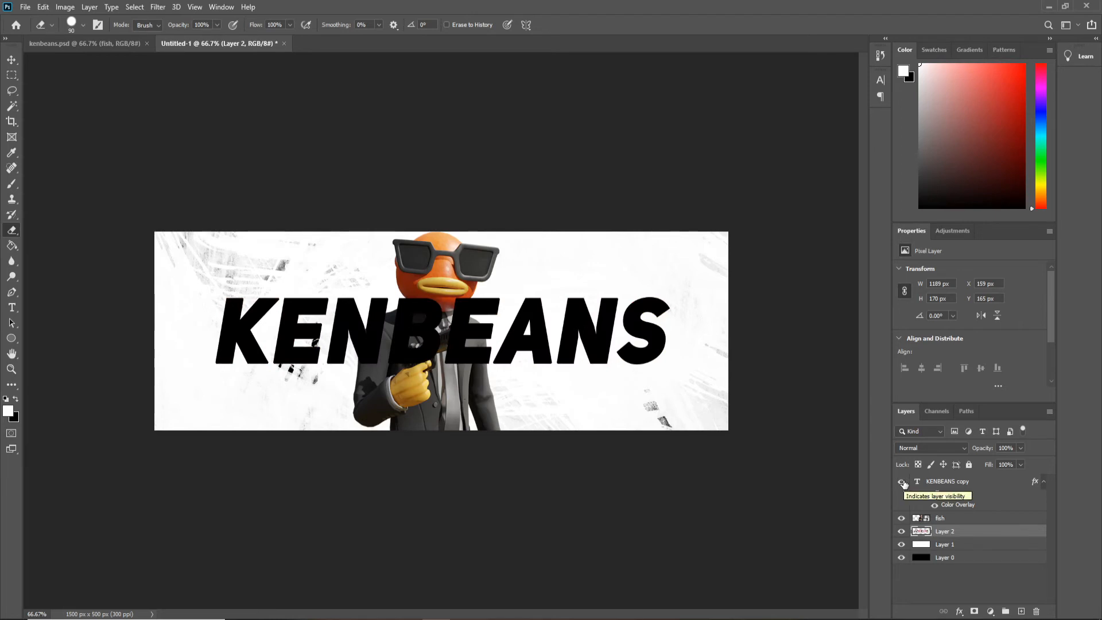
{"action": "double_click", "coordinate": [996, 482]}
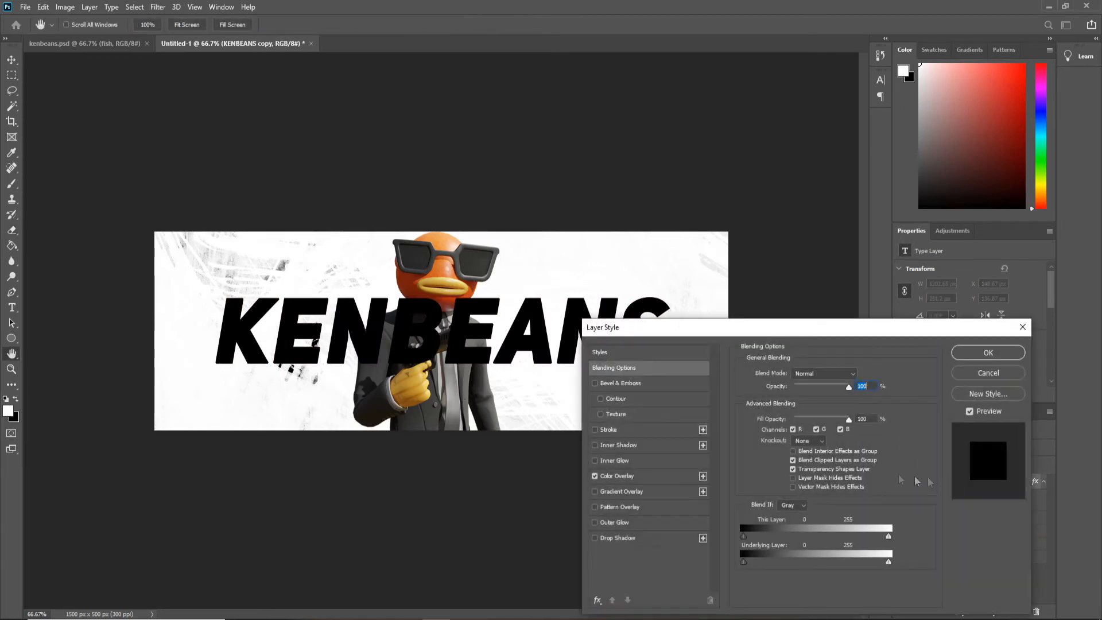
{"action": "left_click", "coordinate": [595, 429]}
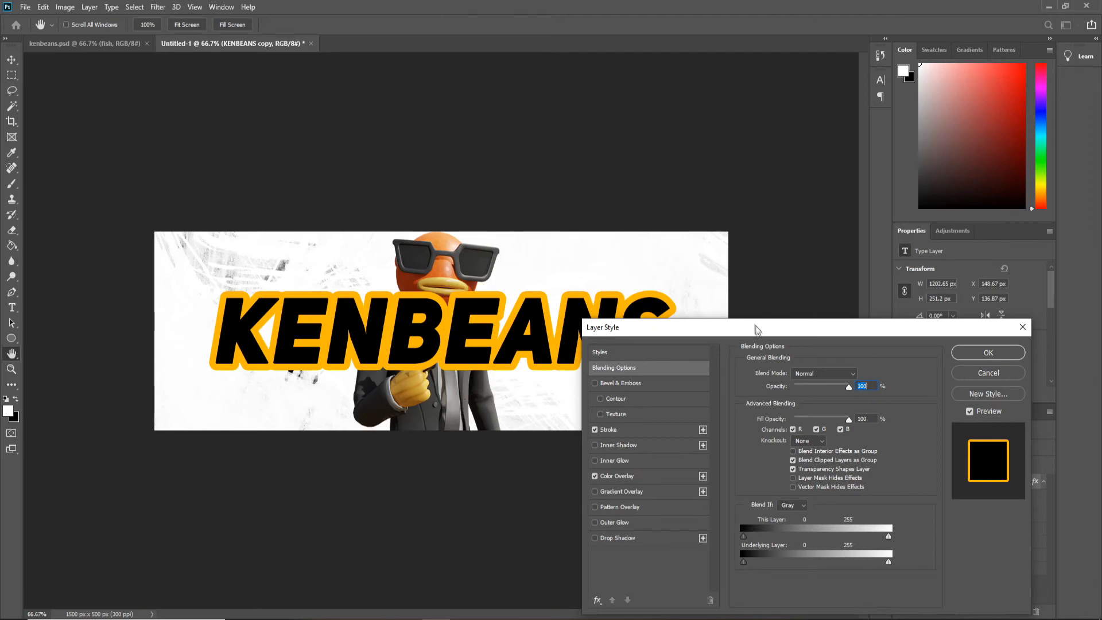
{"action": "left_click_drag", "start_coordinate": [755, 329], "coordinate": [791, 322]}
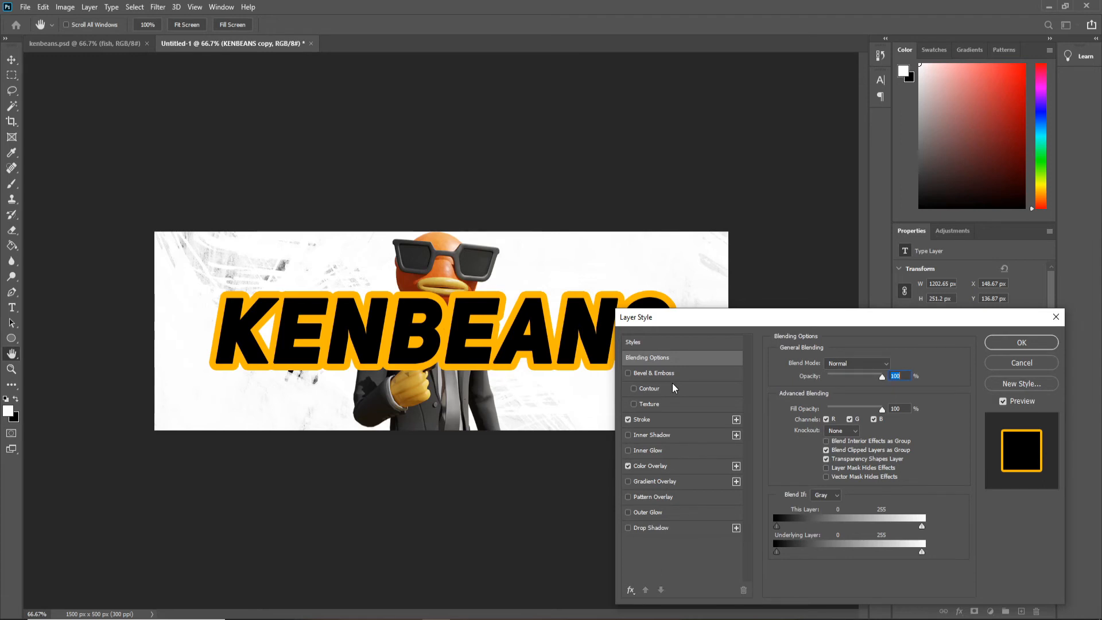
{"action": "left_click", "coordinate": [642, 420]}
{"action": "left_click_drag", "start_coordinate": [822, 365], "coordinate": [819, 364]}
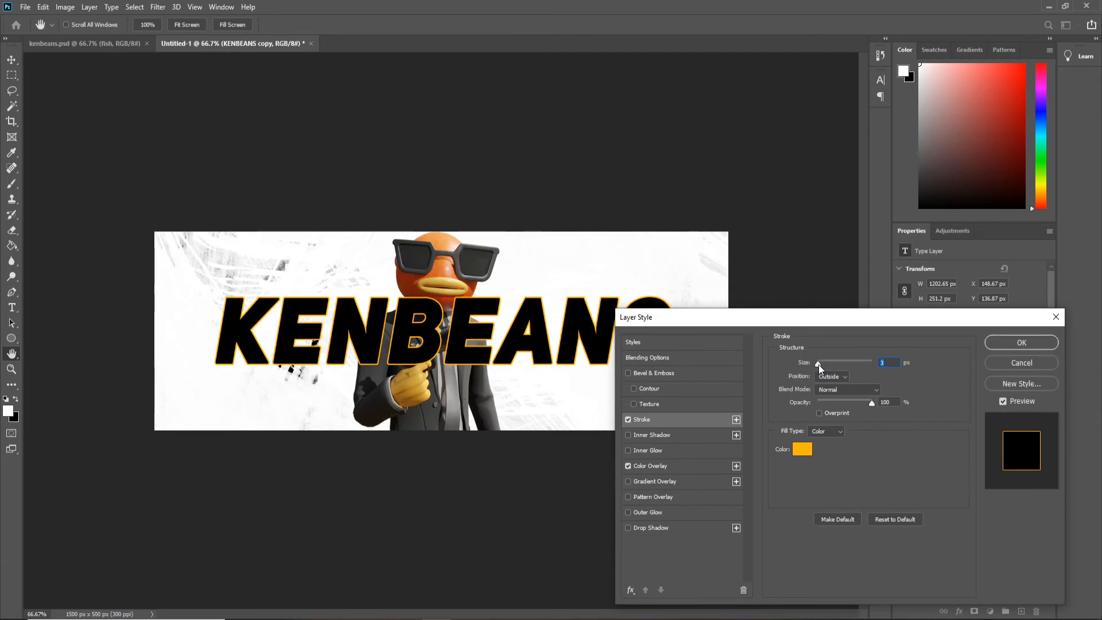
Set the stroke color to orange db7b31, sampled from the fish character's face
{"action": "left_click", "coordinate": [798, 450]}
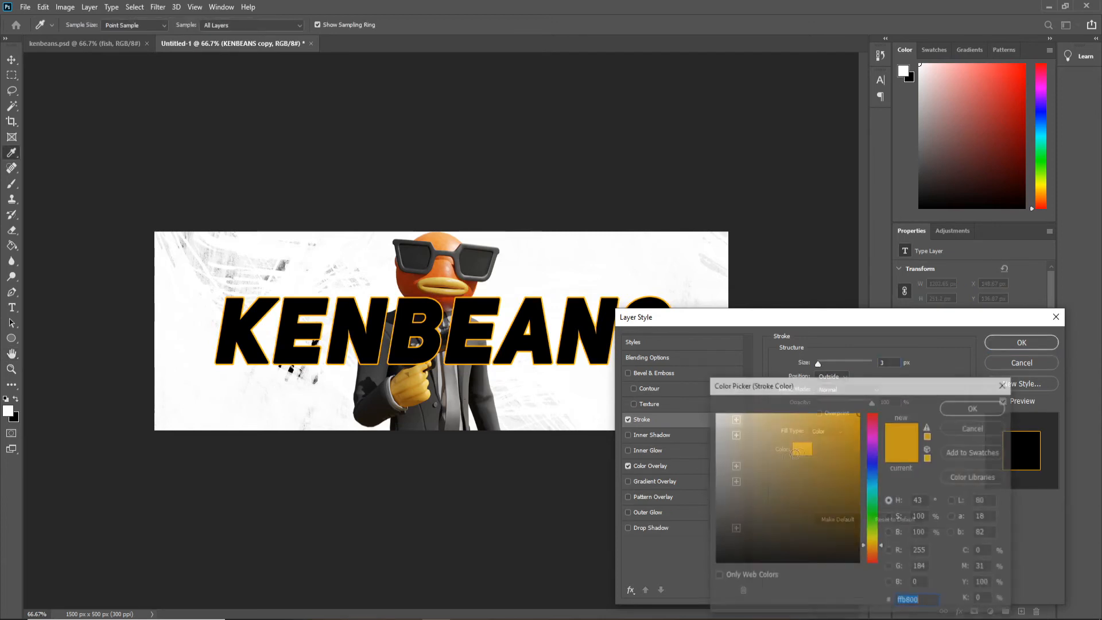
{"action": "left_click", "coordinate": [428, 270]}
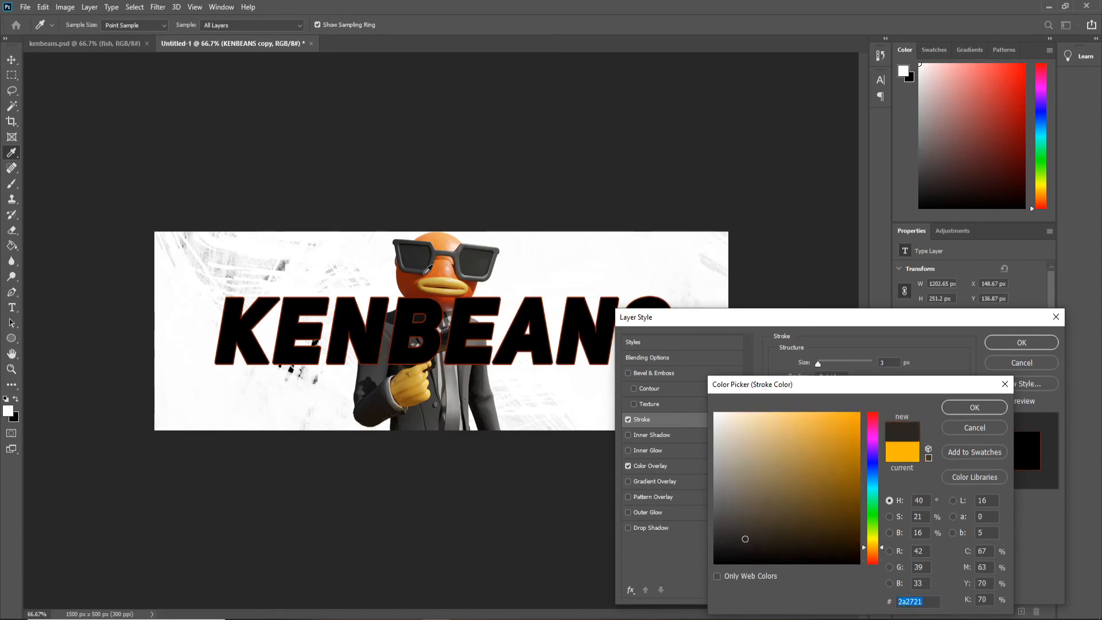
{"action": "left_click", "coordinate": [427, 270]}
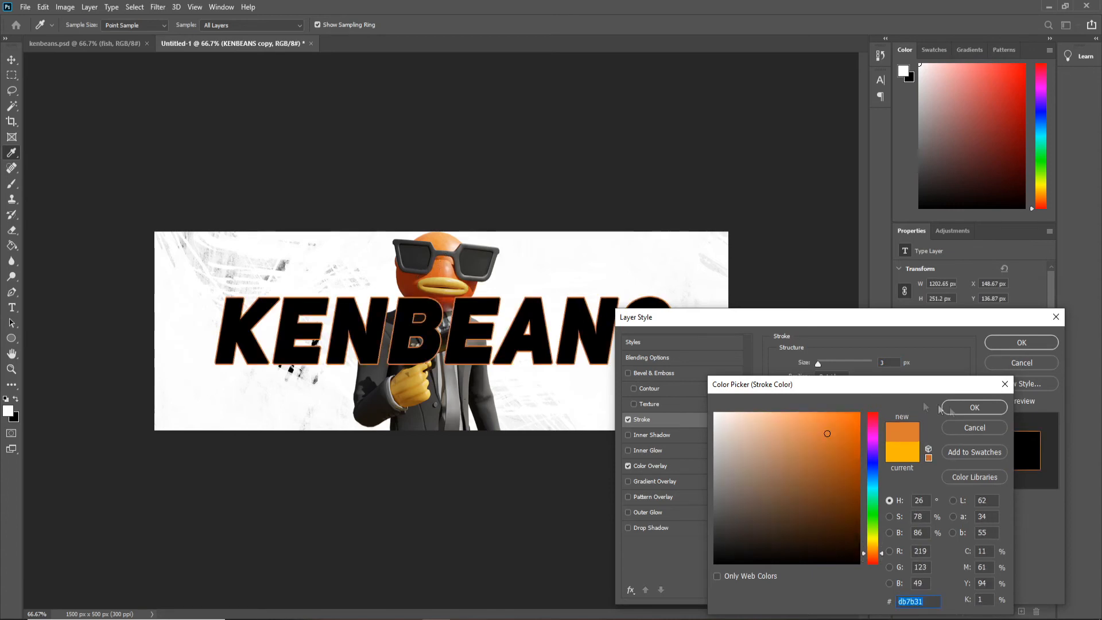
{"action": "left_click", "coordinate": [976, 408]}
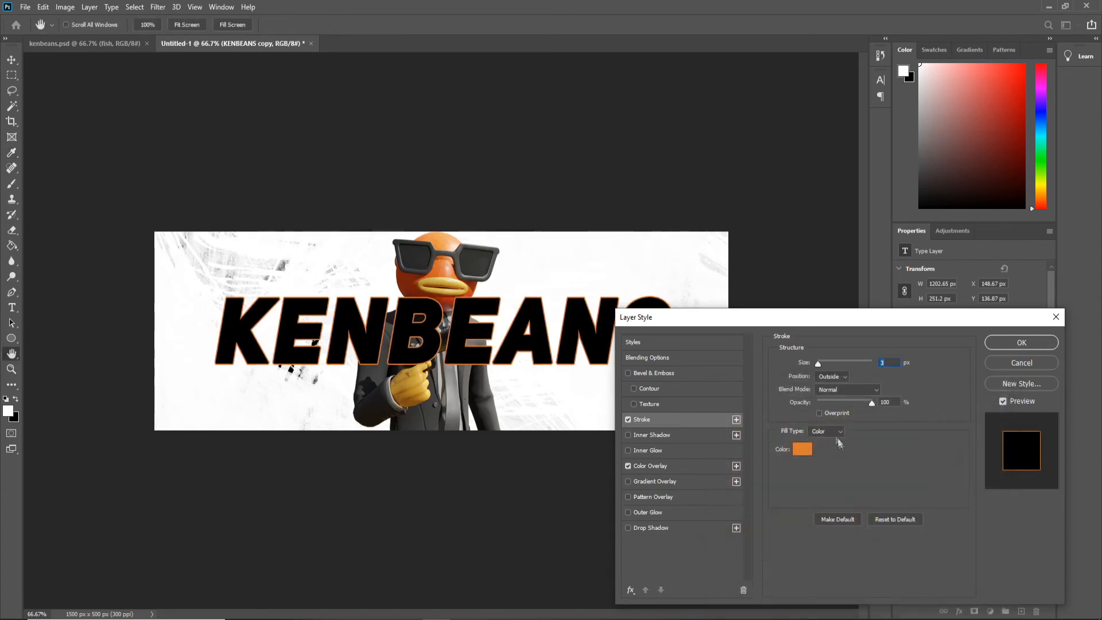
Accept the orange stroke style and rasterize both the type and the layer style of the KENBEANS copy layer
{"action": "left_click", "coordinate": [1022, 342]}
{"action": "key", "text": "e"}
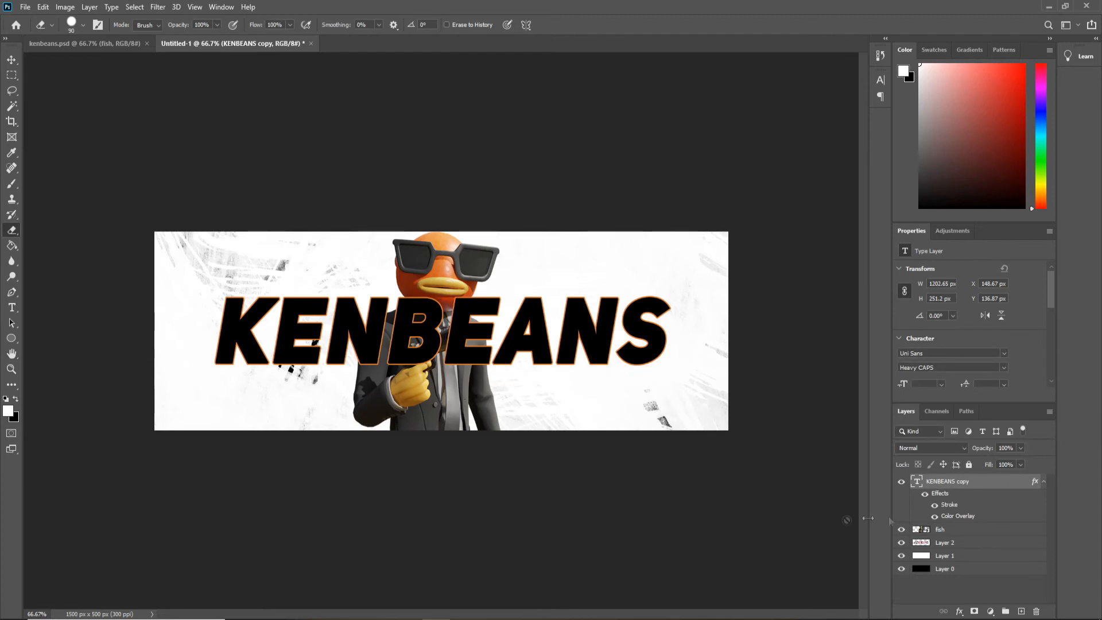
{"action": "right_click", "coordinate": [983, 481]}
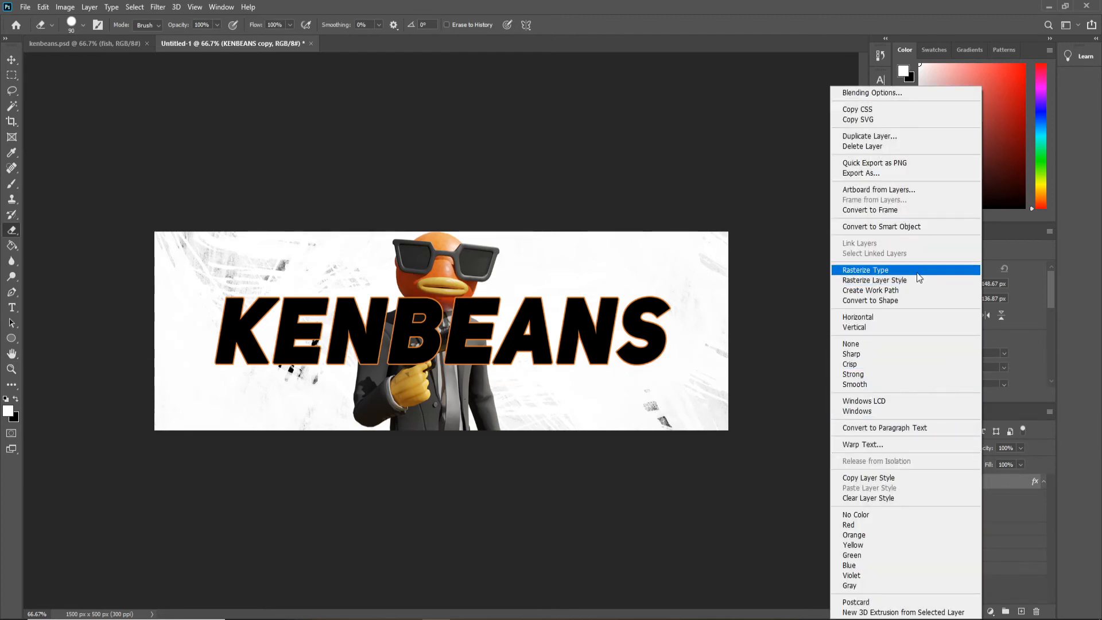
{"action": "left_click", "coordinate": [918, 272]}
{"action": "right_click", "coordinate": [990, 482]}
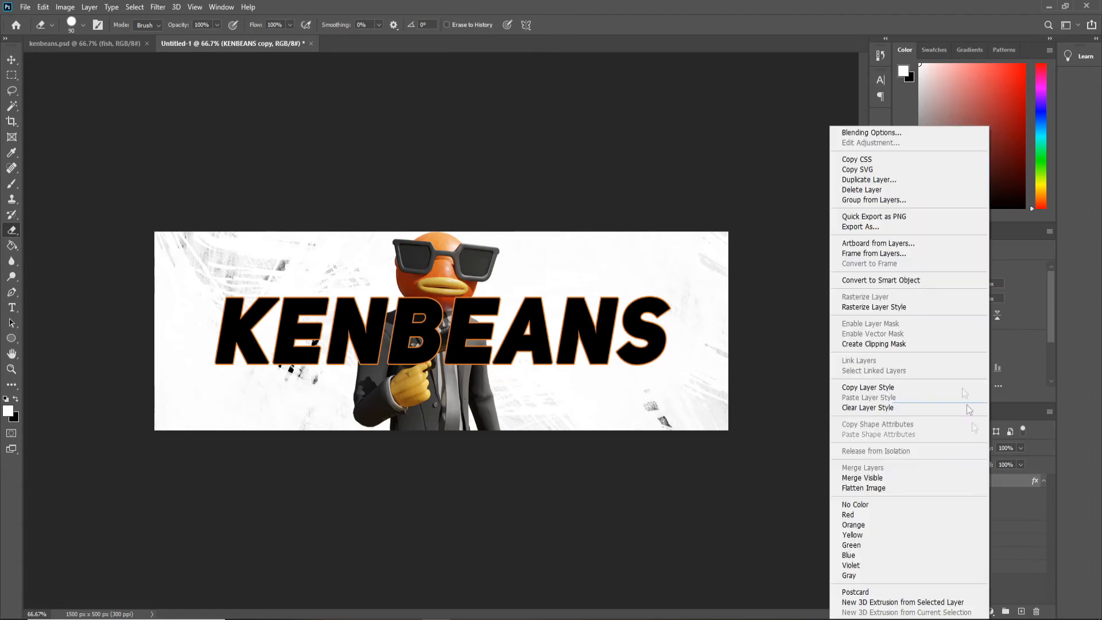
{"action": "left_click", "coordinate": [925, 308]}
Remove the black fill from each letter of the KENBEANS copy layer with the Magic Wand, keeping only the orange outlines
{"action": "key", "text": "w"}
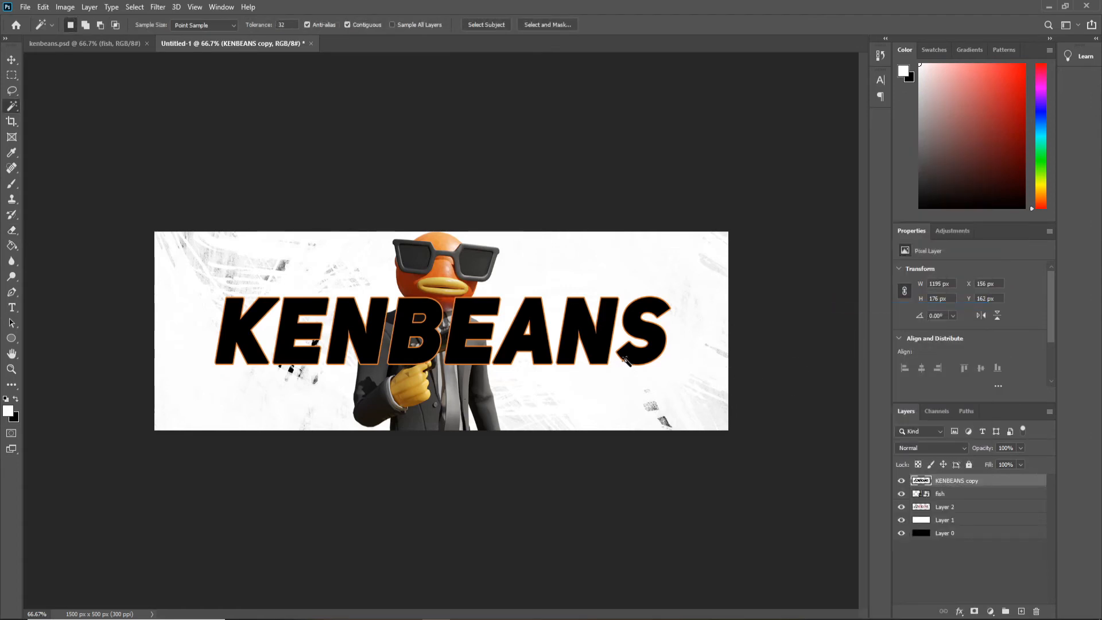
{"action": "left_click", "coordinate": [630, 360]}
{"action": "key", "text": "Delete"}
{"action": "left_click", "coordinate": [594, 341]}
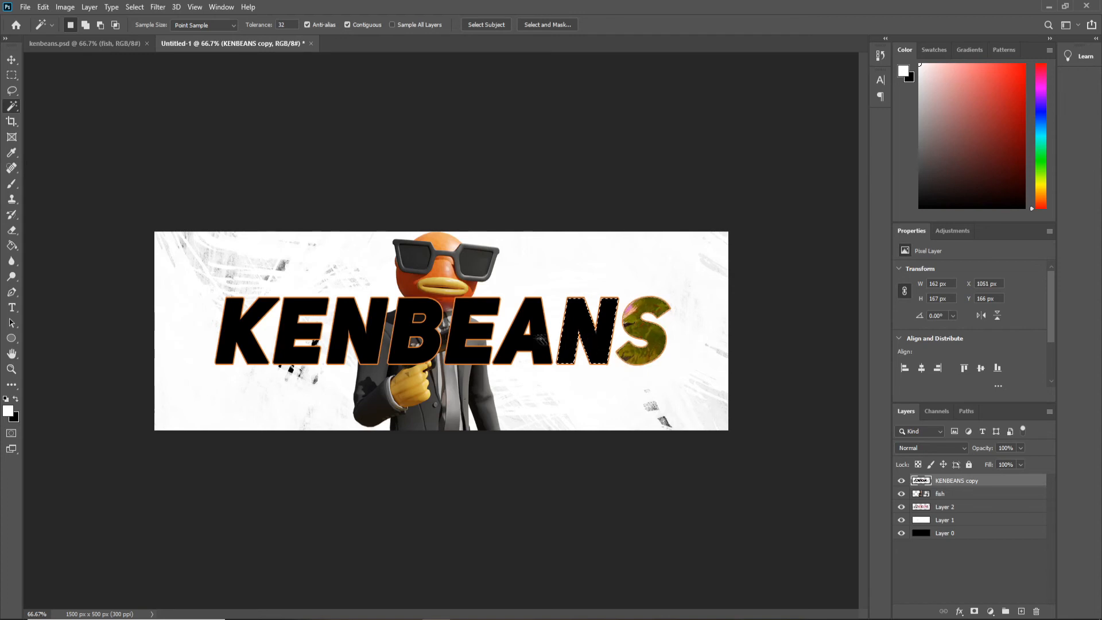
{"action": "key", "text": "Delete"}
{"action": "left_click", "coordinate": [539, 340]}
{"action": "key", "text": "Delete"}
{"action": "left_click", "coordinate": [471, 340]}
{"action": "key", "text": "Delete"}
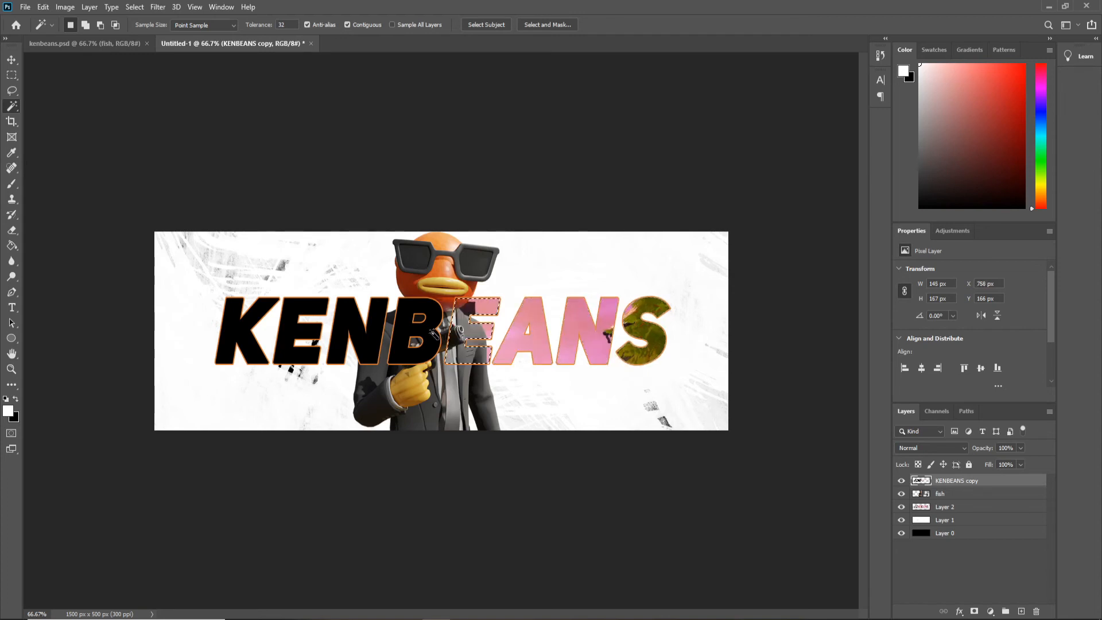
{"action": "left_click", "coordinate": [434, 338]}
{"action": "key", "text": "Delete"}
{"action": "left_click", "coordinate": [359, 342]}
{"action": "key", "text": "Delete"}
{"action": "left_click", "coordinate": [297, 336]}
{"action": "key", "text": "Delete"}
Copy the CC.17 color correction group from VORTEX EXCLUSIVE GFX PACK!.psd into the banner and place it above all other layers
{"action": "key", "text": "v"}
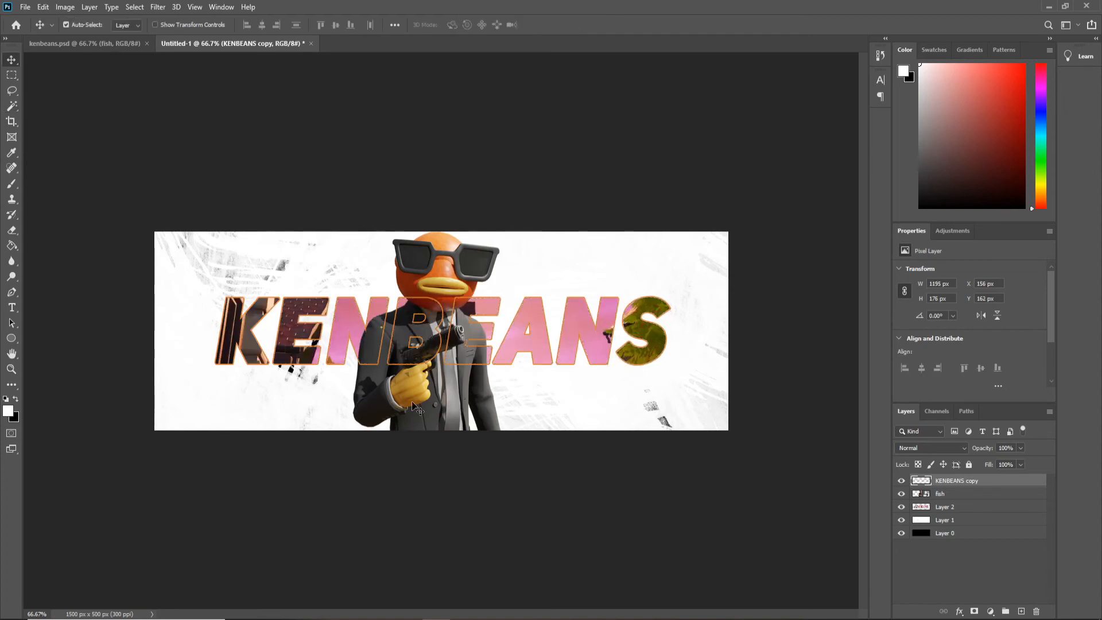
{"action": "left_click", "coordinate": [602, 344]}
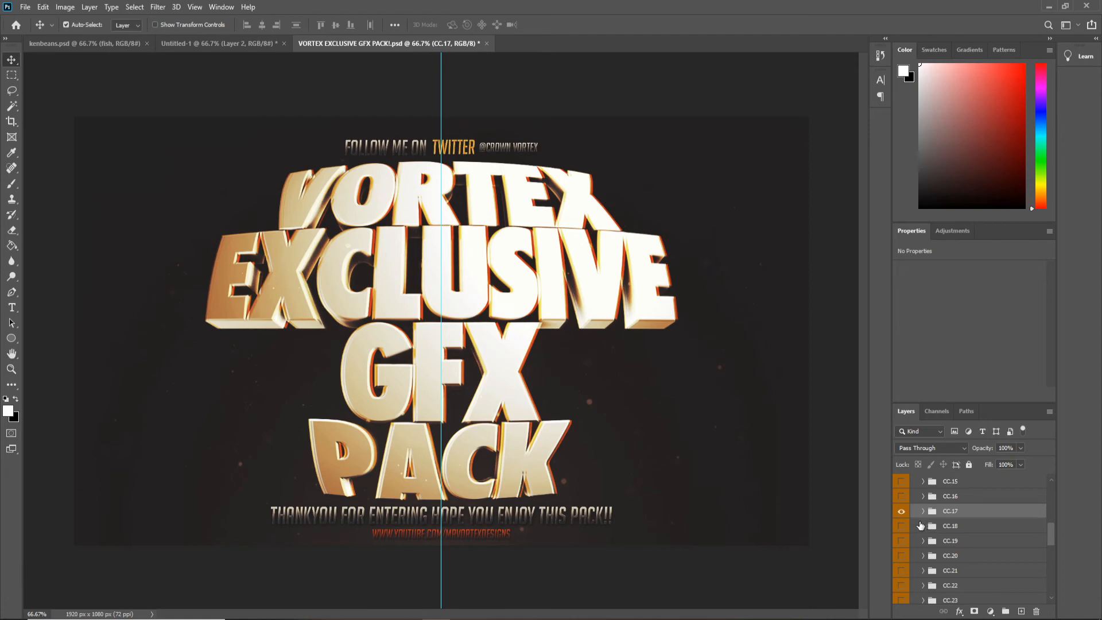
{"action": "left_click", "coordinate": [924, 511]}
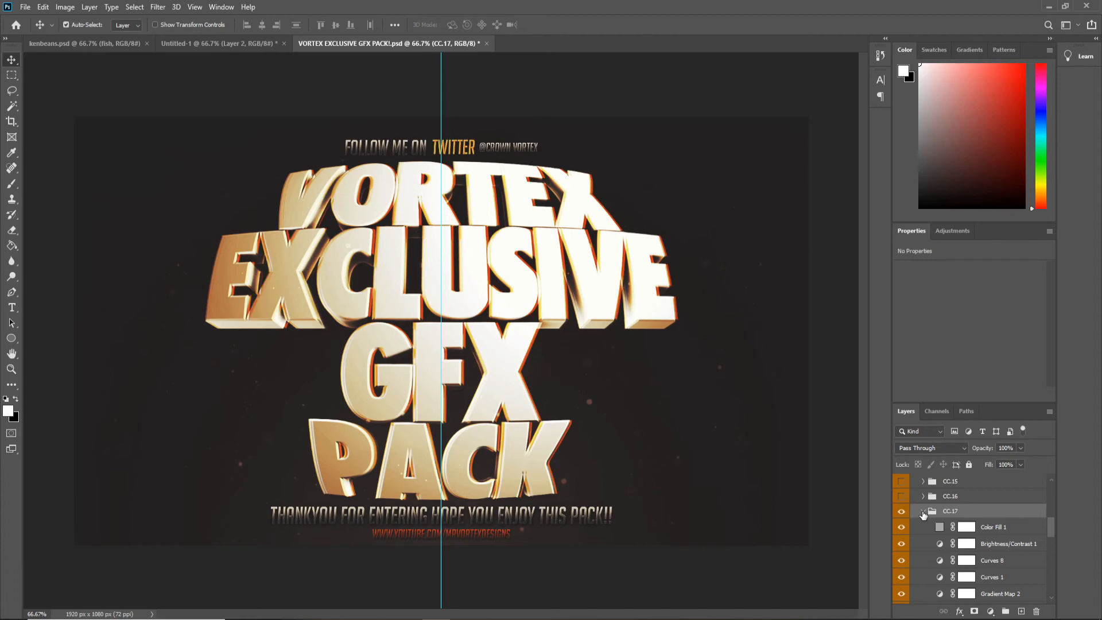
{"action": "left_click", "coordinate": [923, 511]}
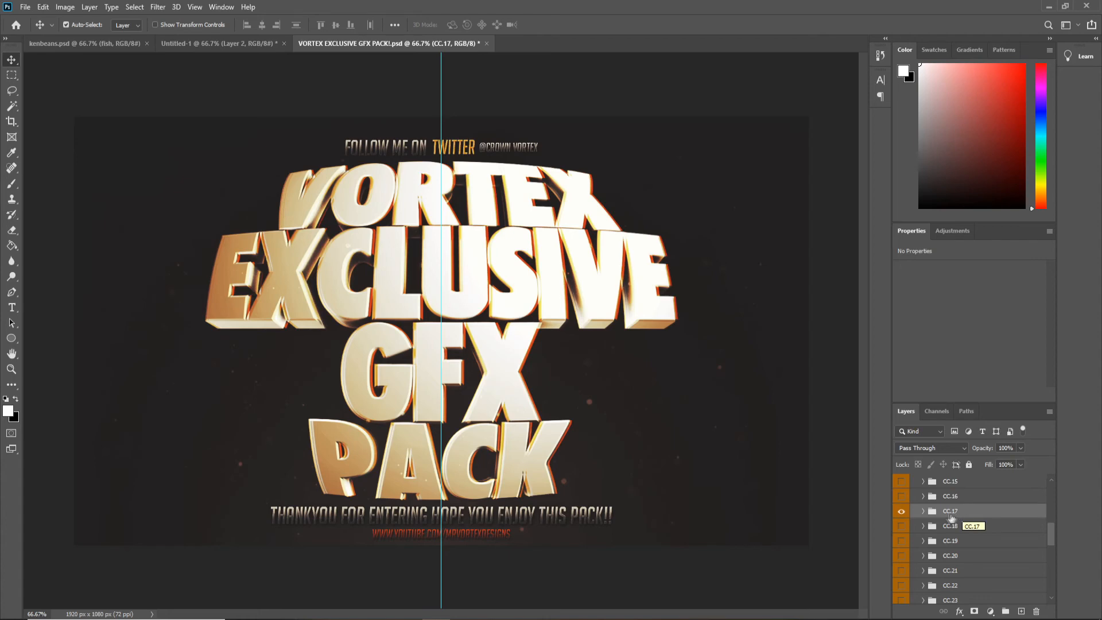
{"action": "left_click_drag", "start_coordinate": [946, 519], "coordinate": [424, 335]}
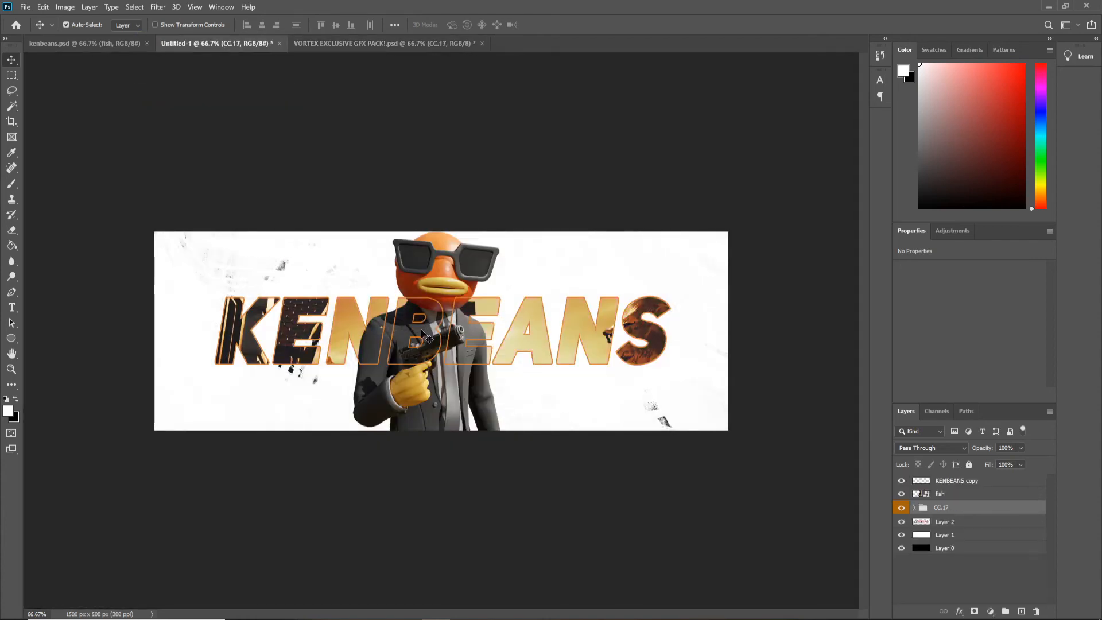
{"action": "left_click_drag", "start_coordinate": [938, 512], "coordinate": [961, 482]}
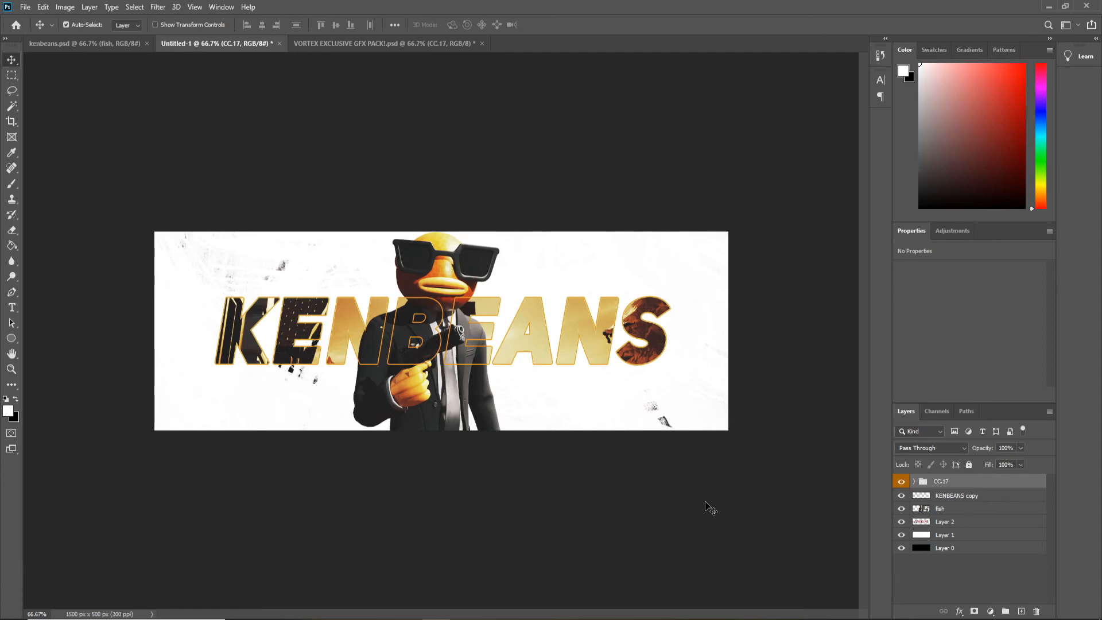
Examine the fill and adjustment layers inside the CC.17 group
{"action": "left_click", "coordinate": [914, 483]}
{"action": "scroll", "coordinate": [930, 499], "scroll_direction": "down", "scroll_amount": 1}
{"action": "left_click", "coordinate": [946, 485]}
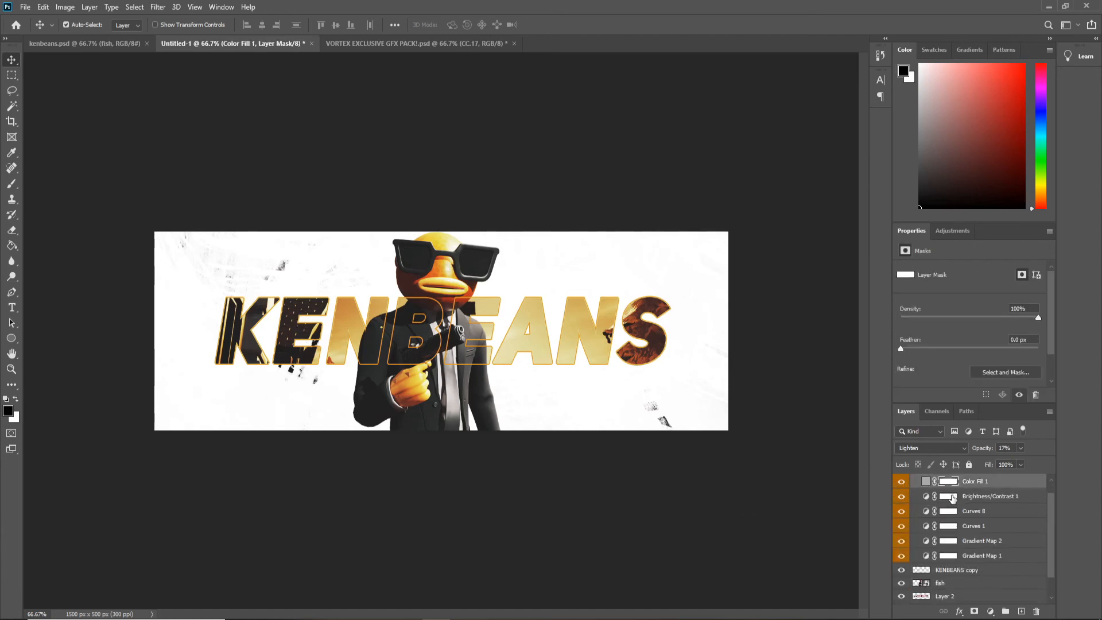
{"action": "left_click", "coordinate": [951, 497]}
{"action": "left_click", "coordinate": [950, 511]}
{"action": "left_click", "coordinate": [950, 487]}
{"action": "scroll", "coordinate": [950, 492], "scroll_direction": "up", "scroll_amount": 1}
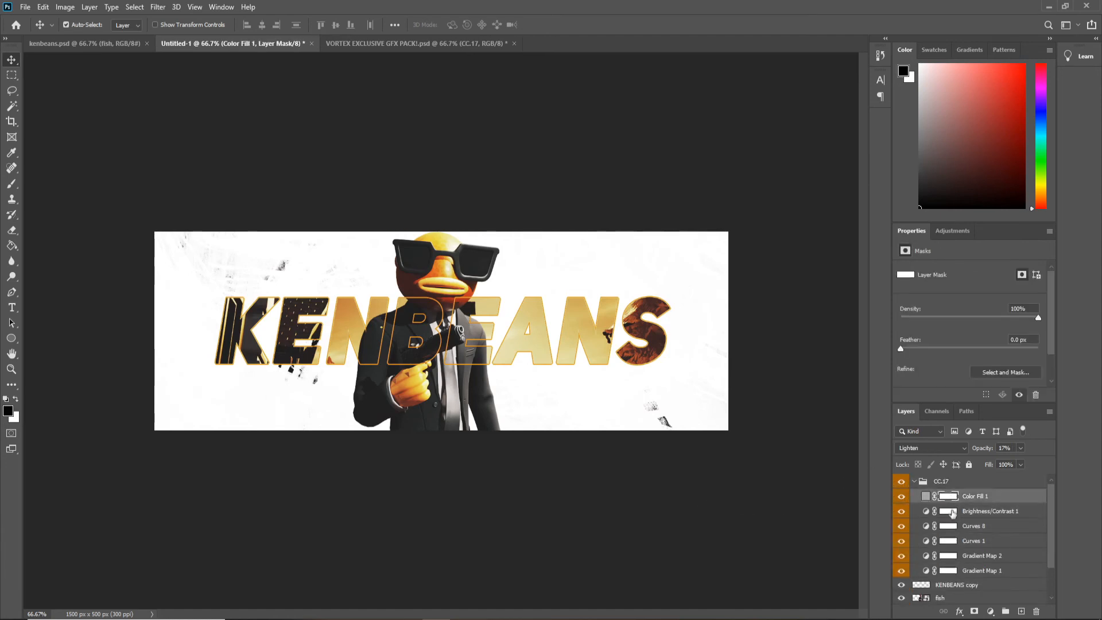
{"action": "left_click", "coordinate": [967, 482]}
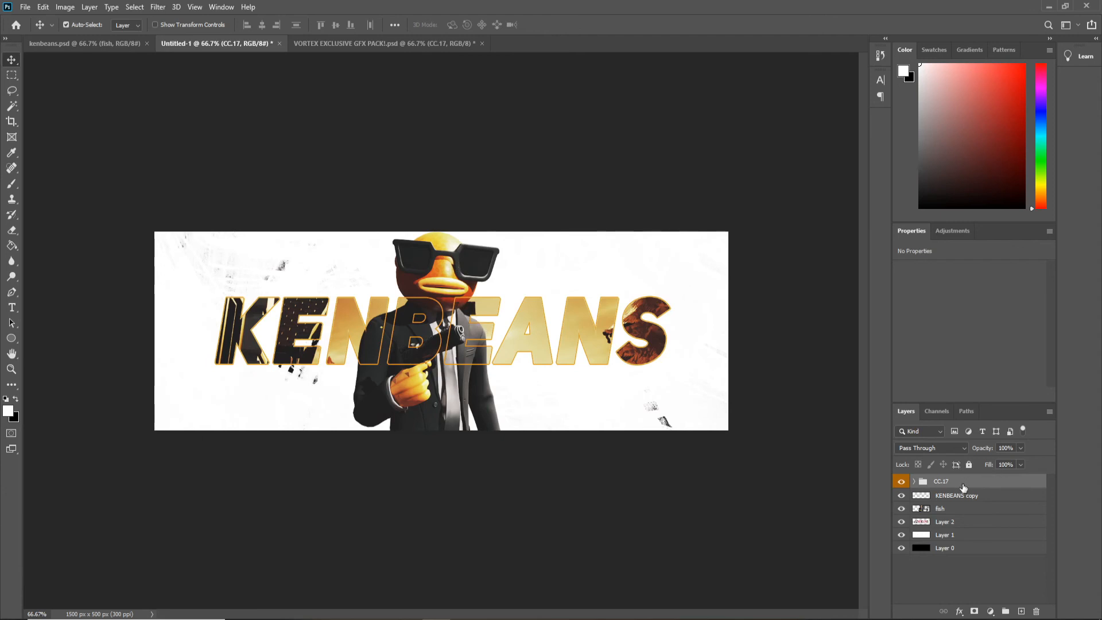
Move the CC.17 group directly below the fish layer and compare the banner with the group hidden and shown
{"action": "left_click_drag", "start_coordinate": [964, 488], "coordinate": [933, 504]}
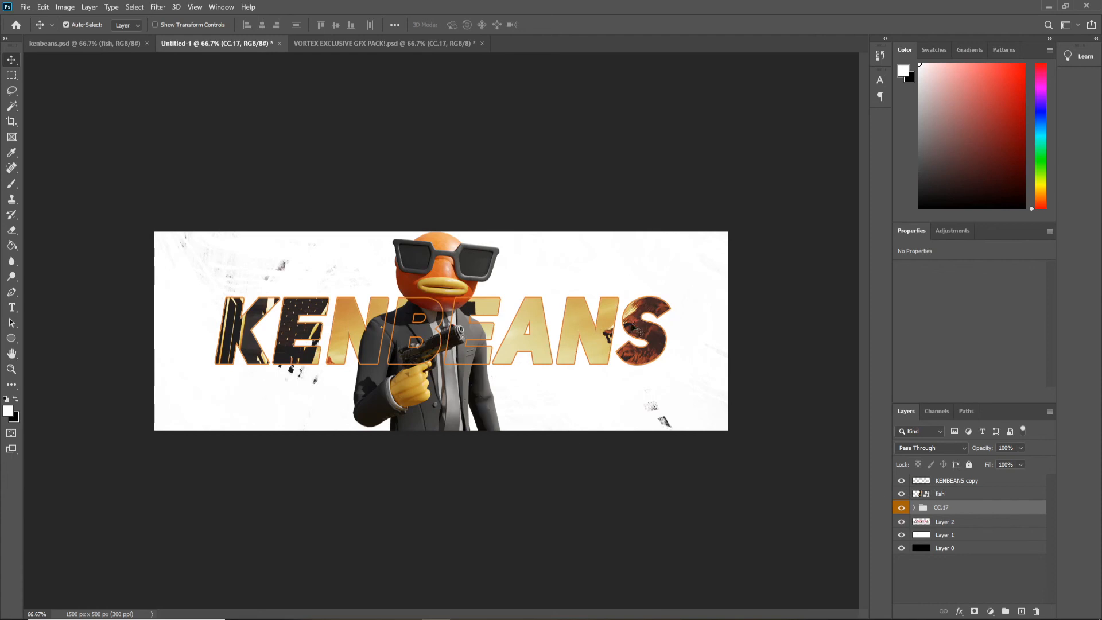
{"action": "left_click", "coordinate": [902, 509]}
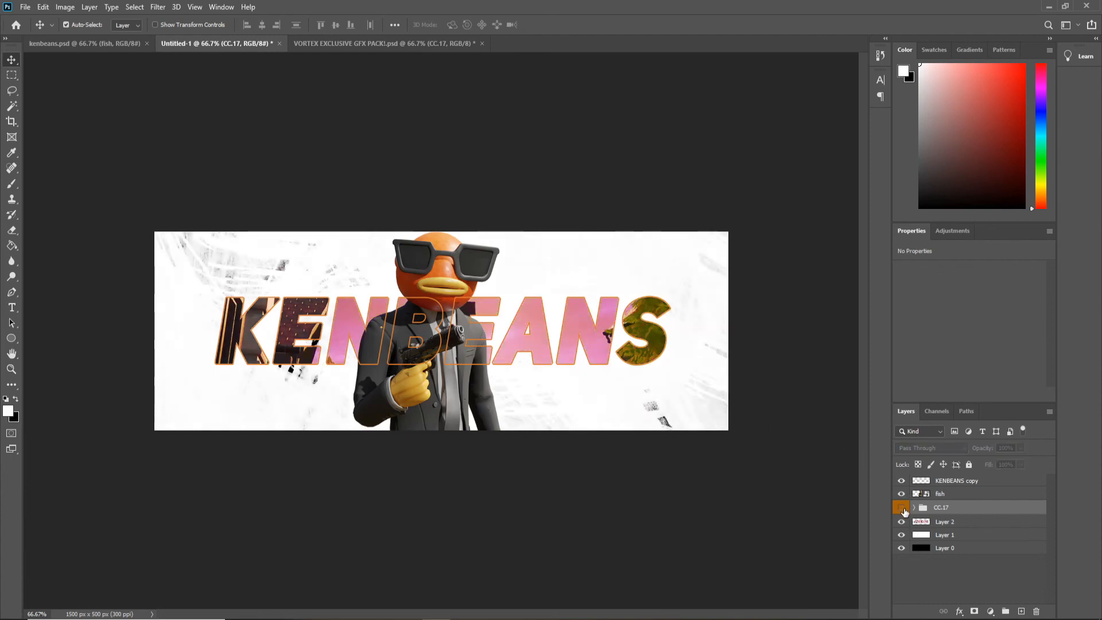
{"action": "left_click", "coordinate": [903, 509]}
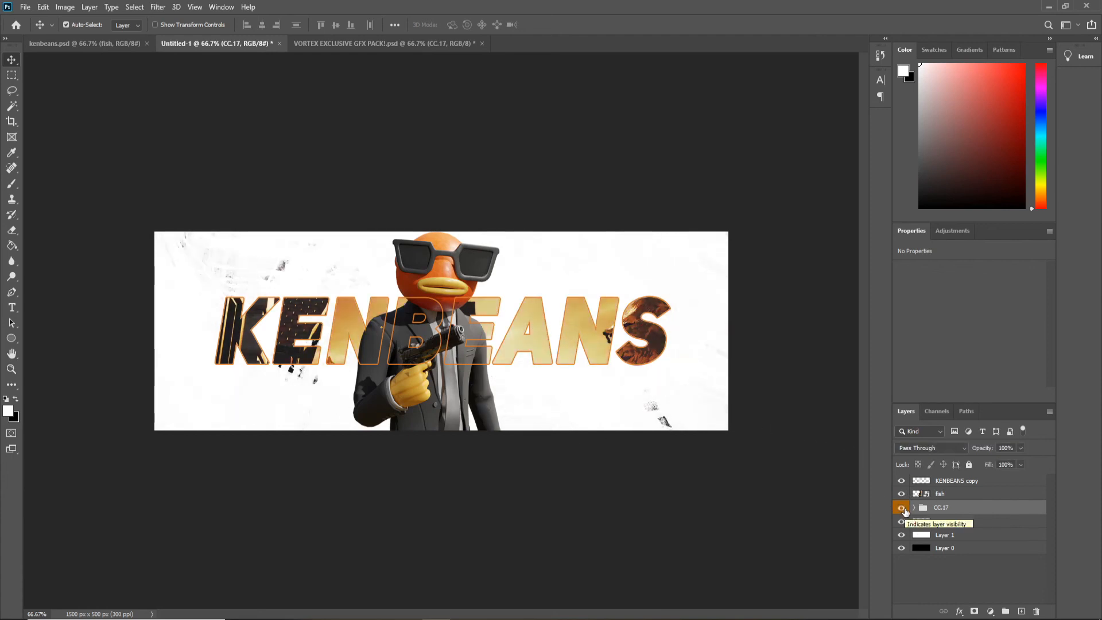
{"action": "left_click", "coordinate": [593, 531]}
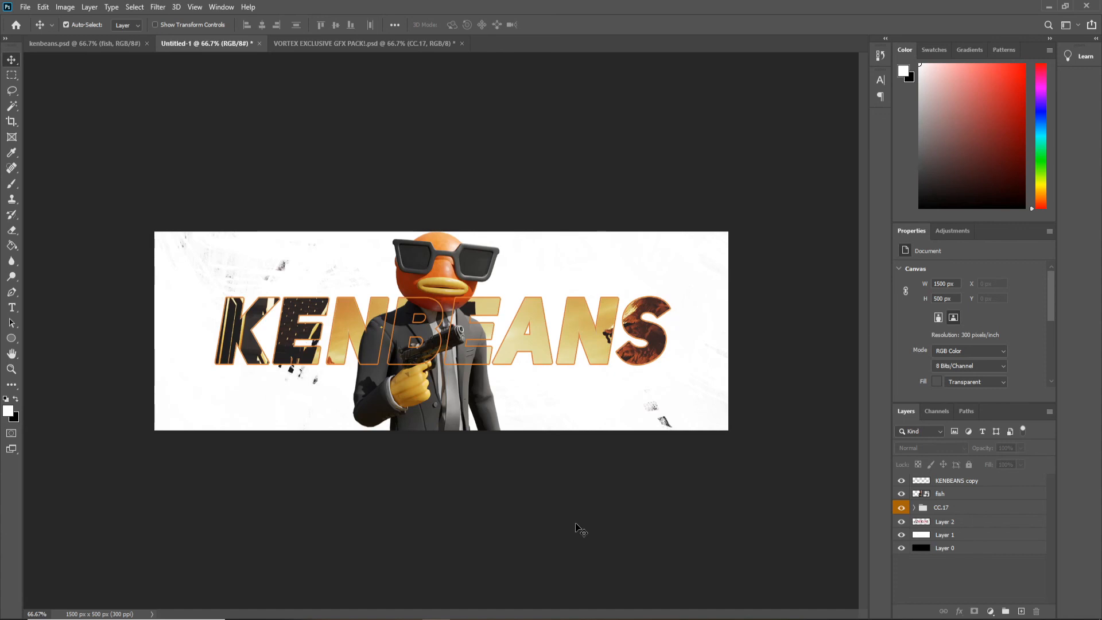
Add a new layer above Layer 2 and choose Sampled Brush 16 at 2467 px for the Brush tool
{"action": "key", "text": "b"}
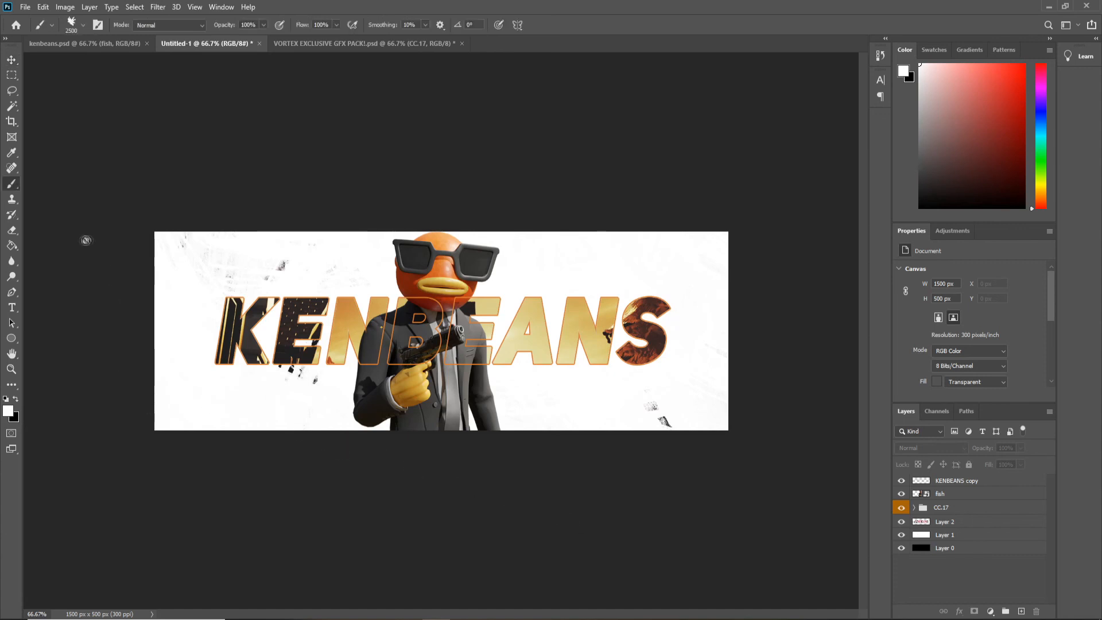
{"action": "right_click", "coordinate": [93, 84]}
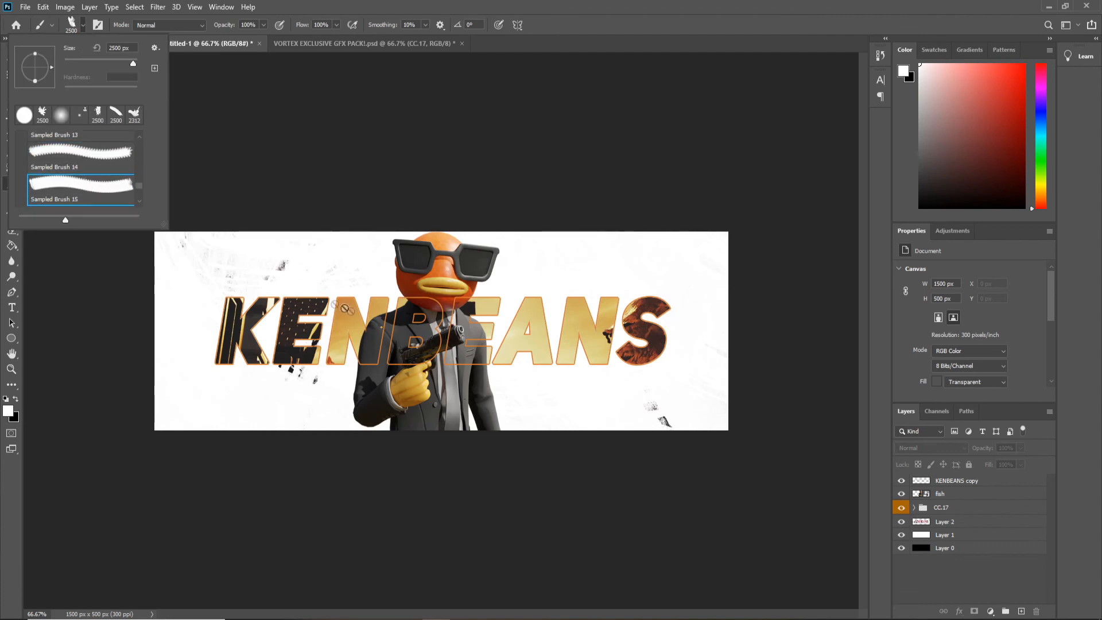
{"action": "left_click", "coordinate": [368, 314]}
{"action": "left_click", "coordinate": [545, 235]}
{"action": "left_click", "coordinate": [953, 522]}
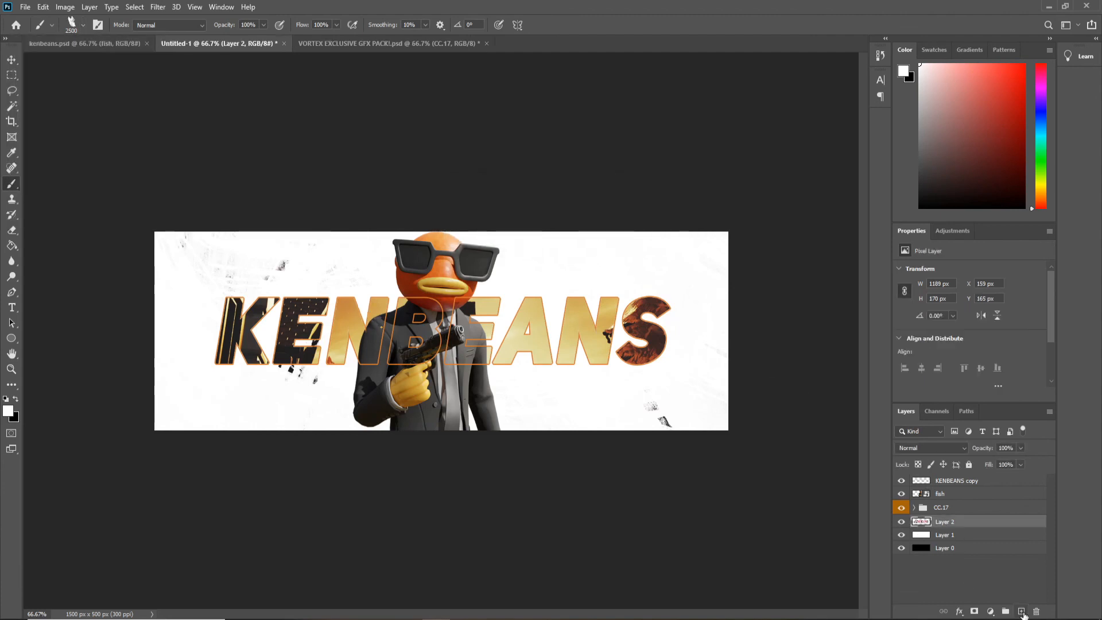
{"action": "left_click", "coordinate": [1022, 612]}
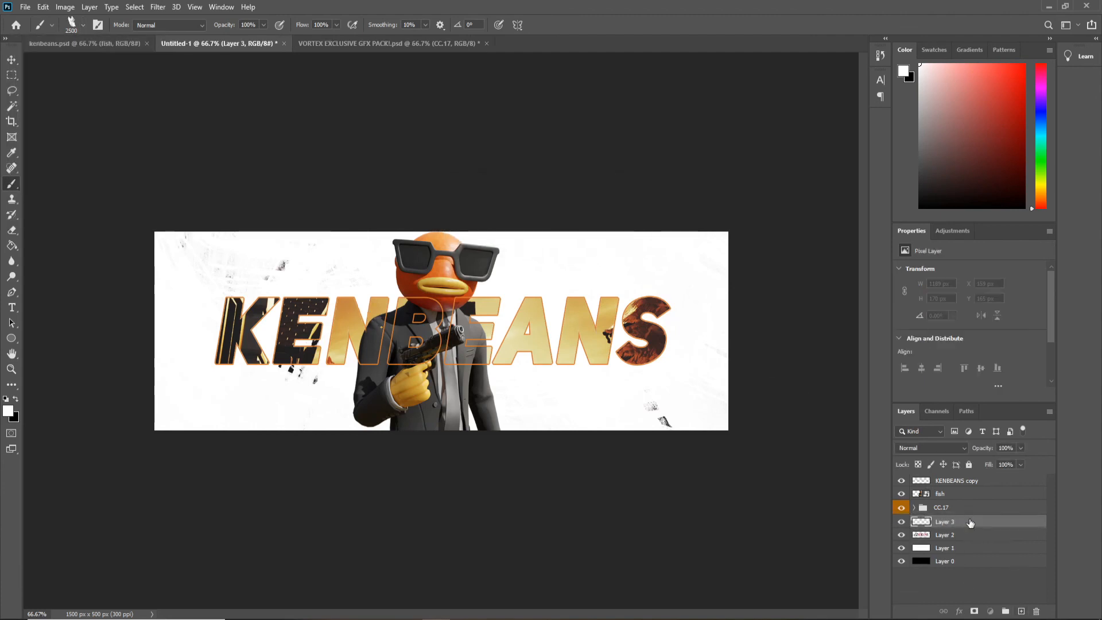
{"action": "left_click", "coordinate": [82, 25]}
{"action": "left_click", "coordinate": [97, 168]}
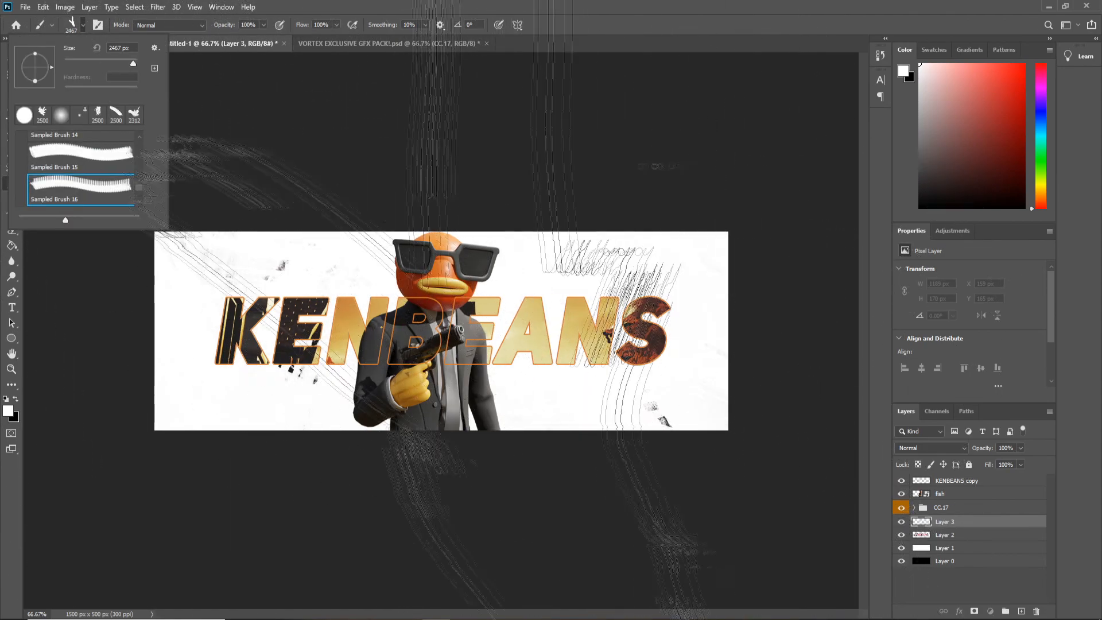
{"action": "key", "text": "Return"}
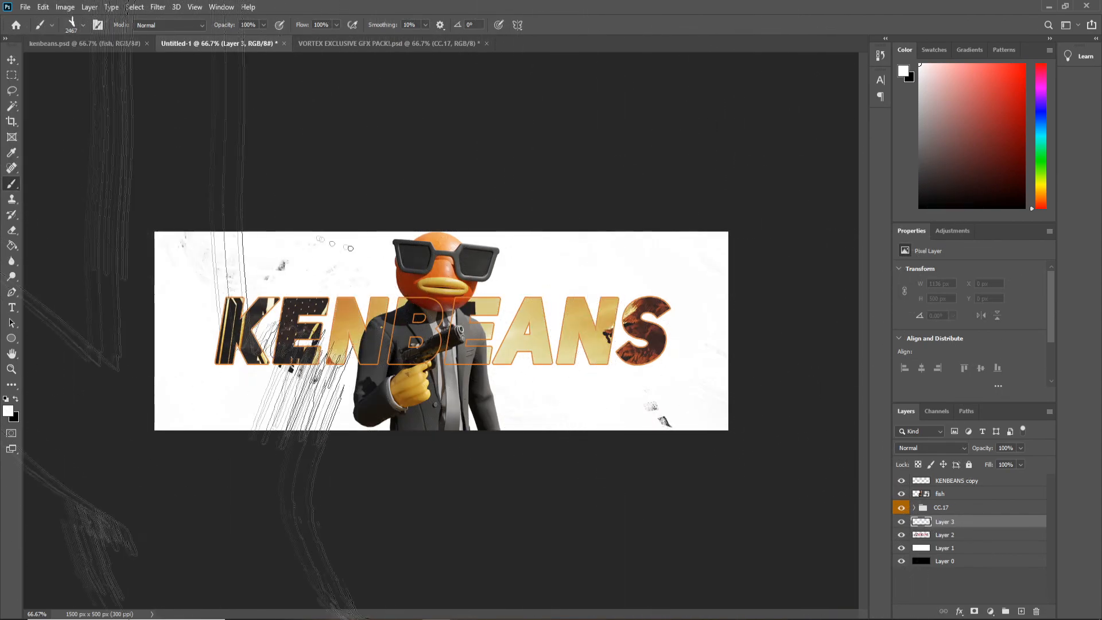
Set the foreground color to an orange based on the fish's face and stamp the paint-stroke brush once across the banner on Layer 3
{"action": "left_click", "coordinate": [8, 411]}
{"action": "left_click", "coordinate": [438, 272]}
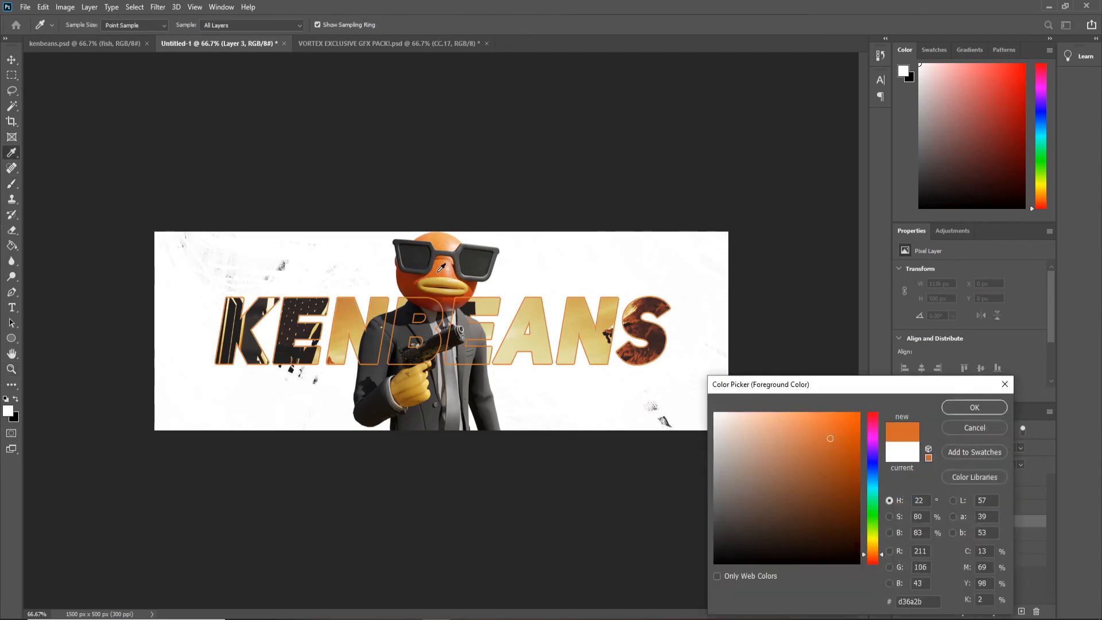
{"action": "key", "text": "Return"}
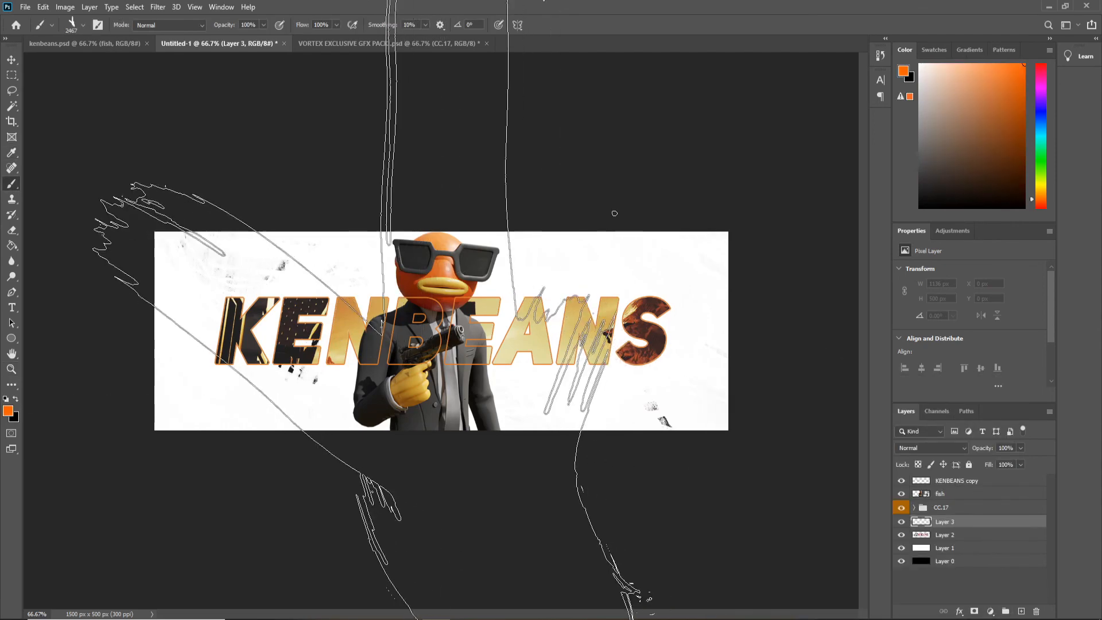
{"action": "left_click", "coordinate": [614, 212]}
{"action": "key", "text": "v"}
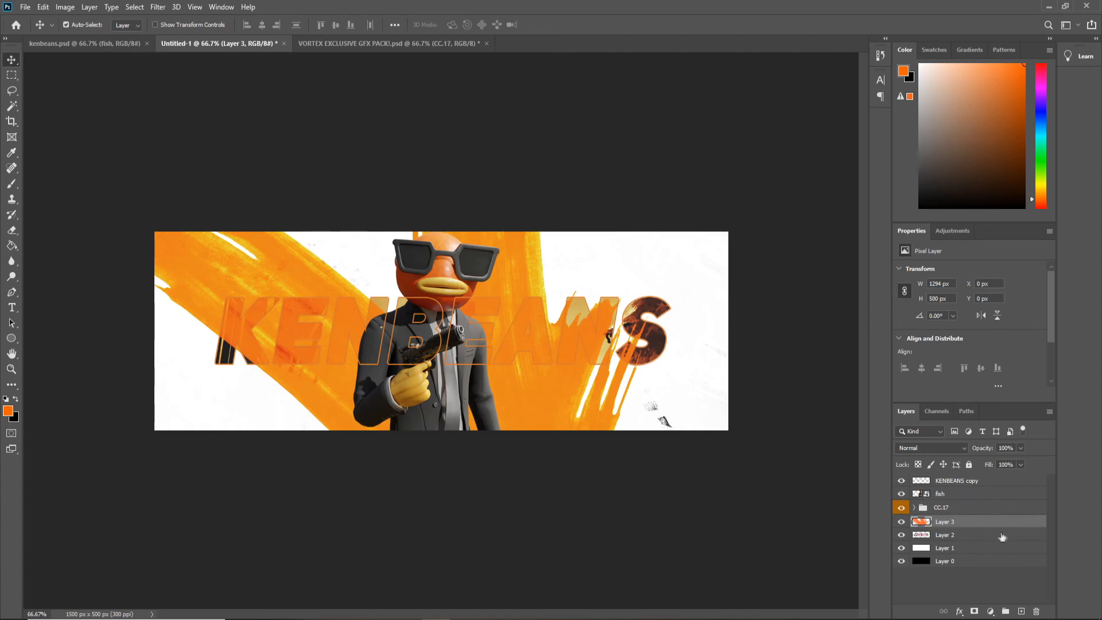
Try Layer 3 with the orange paint strokes above the CC.17 group and undo the reordering
{"action": "left_click_drag", "start_coordinate": [987, 525], "coordinate": [984, 504]}
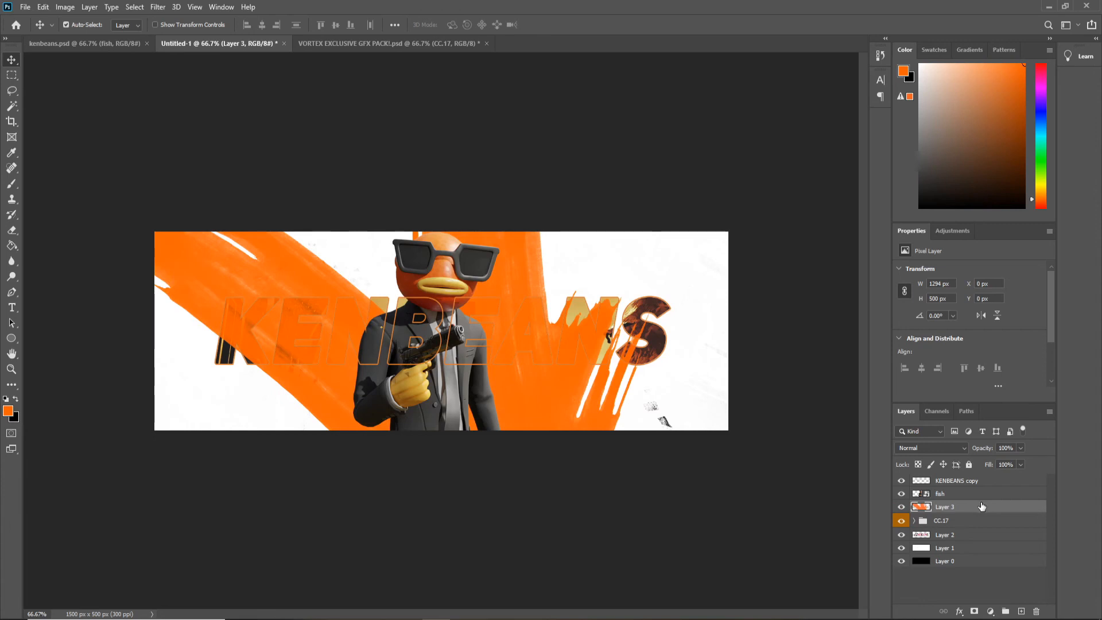
{"action": "key", "text": "ctrl+z"}
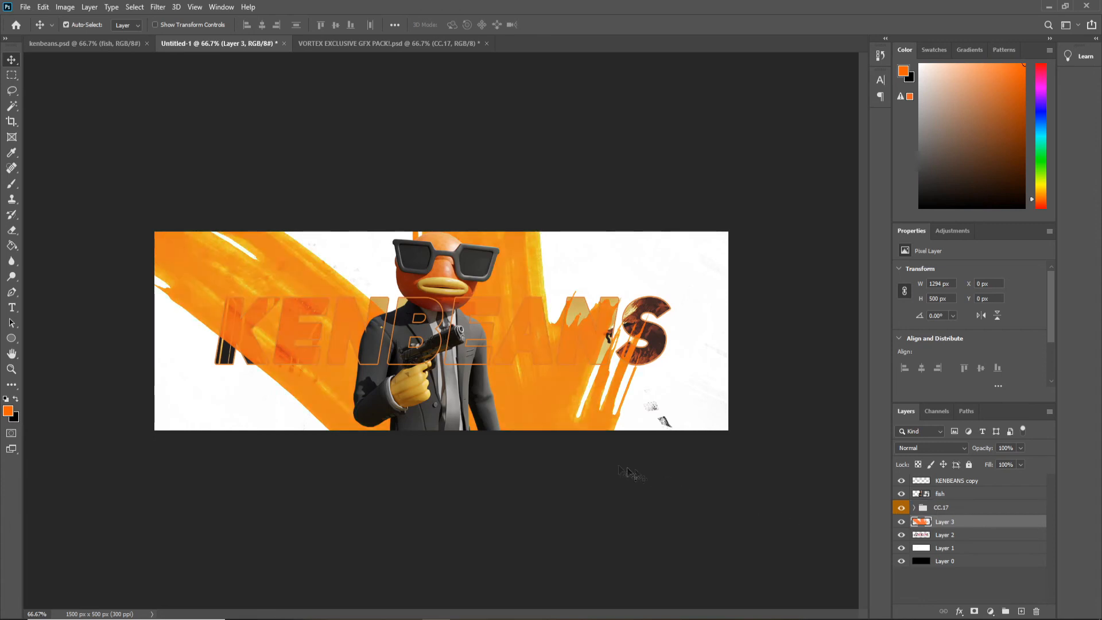
{"action": "left_click", "coordinate": [521, 383]}
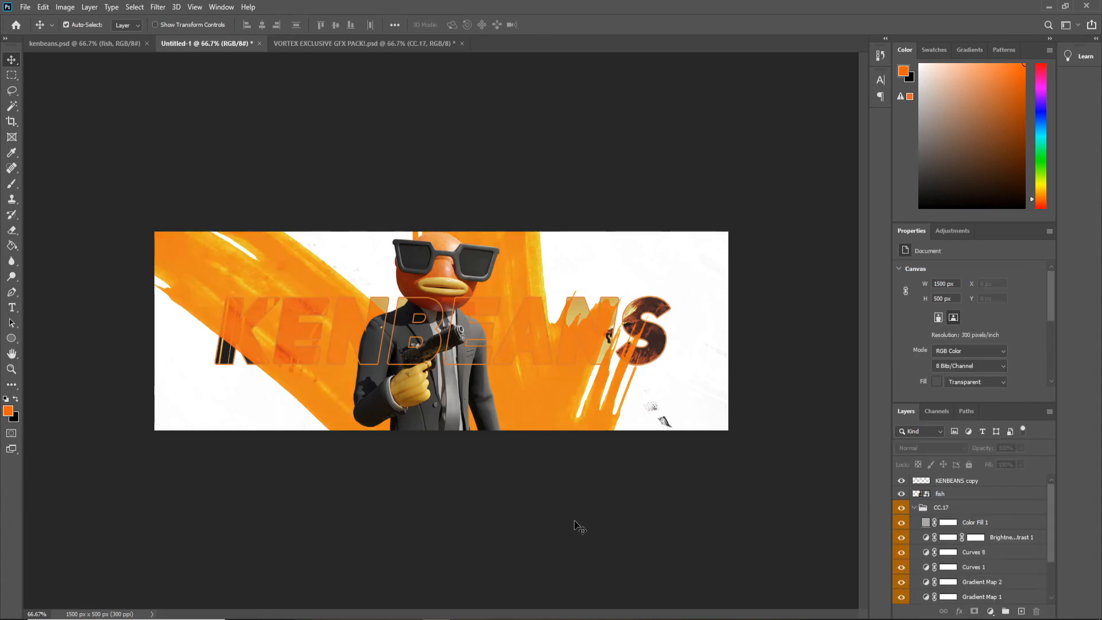
Copy the Instagram, Twitter and YouTube icons from kenbeans.psd into the banner, placing them below the lettering beside the fish
{"action": "left_click", "coordinate": [78, 50]}
{"action": "left_click", "coordinate": [551, 408]}
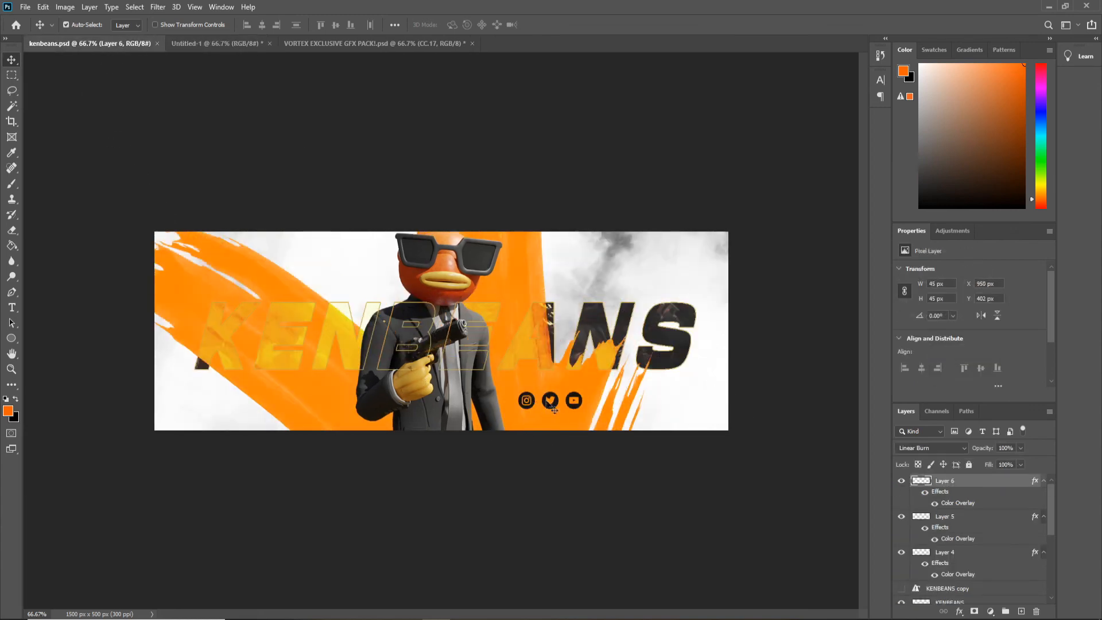
{"action": "left_click", "coordinate": [554, 409], "text": "shift"}
{"action": "left_click", "coordinate": [575, 409], "text": "shift"}
{"action": "left_click_drag", "start_coordinate": [576, 409], "coordinate": [541, 412]}
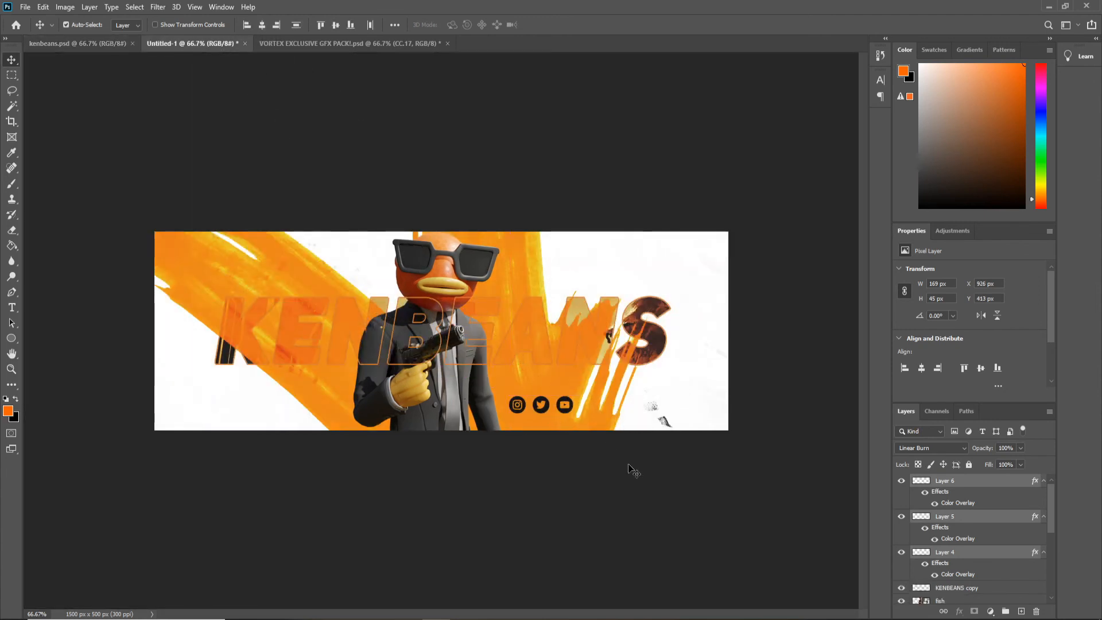